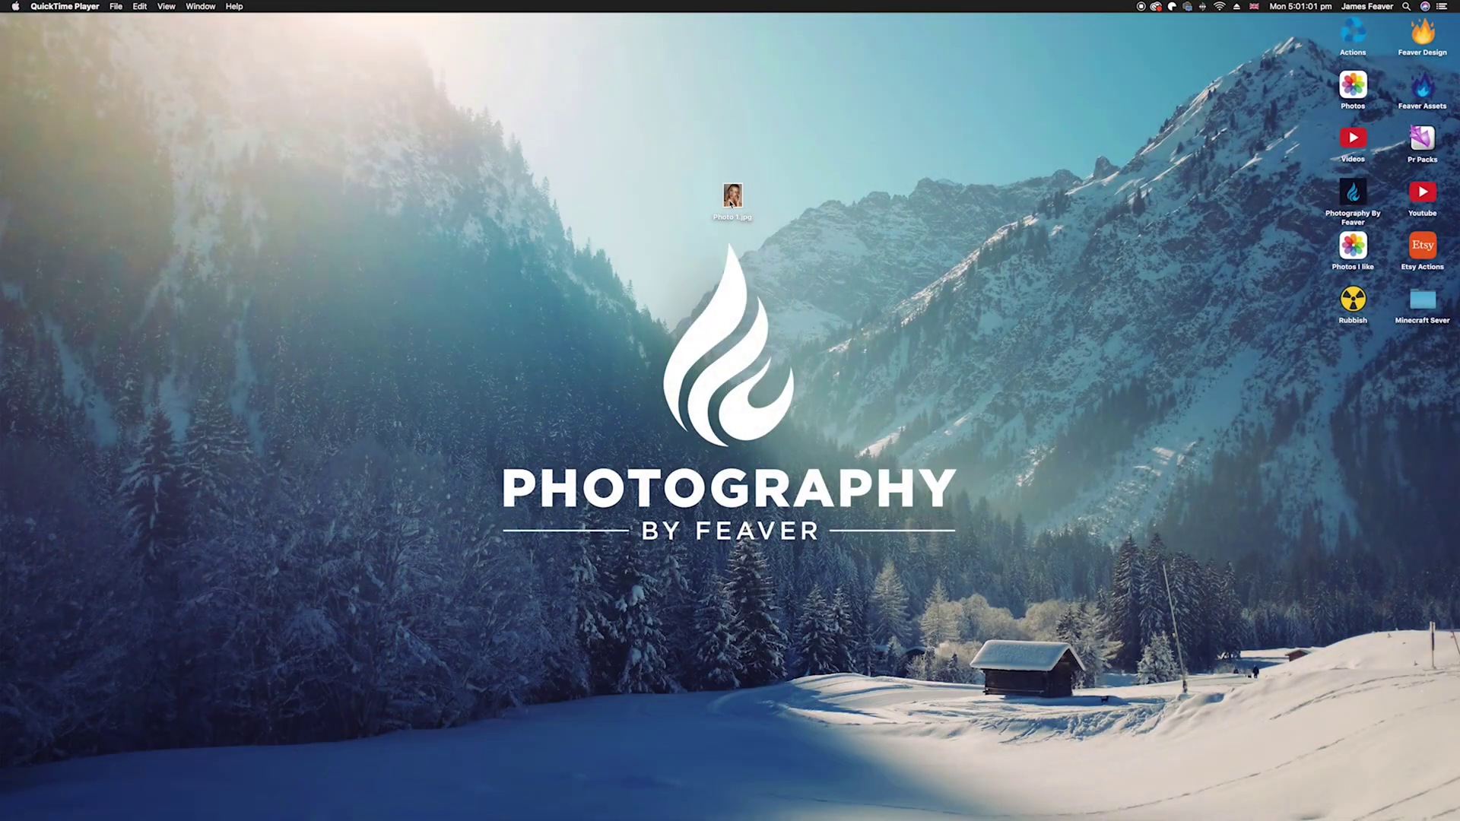
Open the portrait file Photo 1.jpg from the desktop in Photoshop
click(732, 198)
double_click(733, 198)
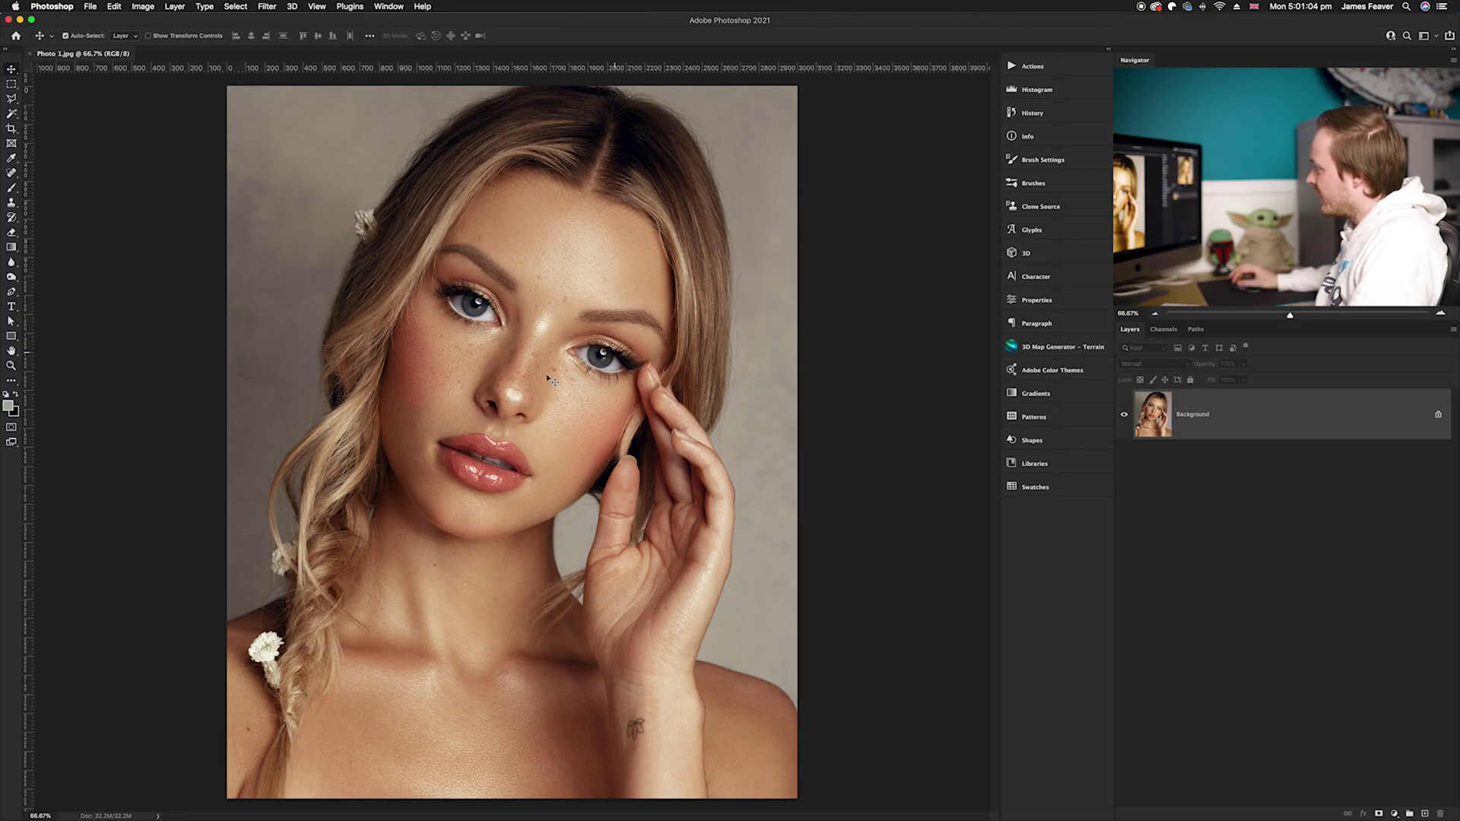
scroll(484, 387, up, 3)
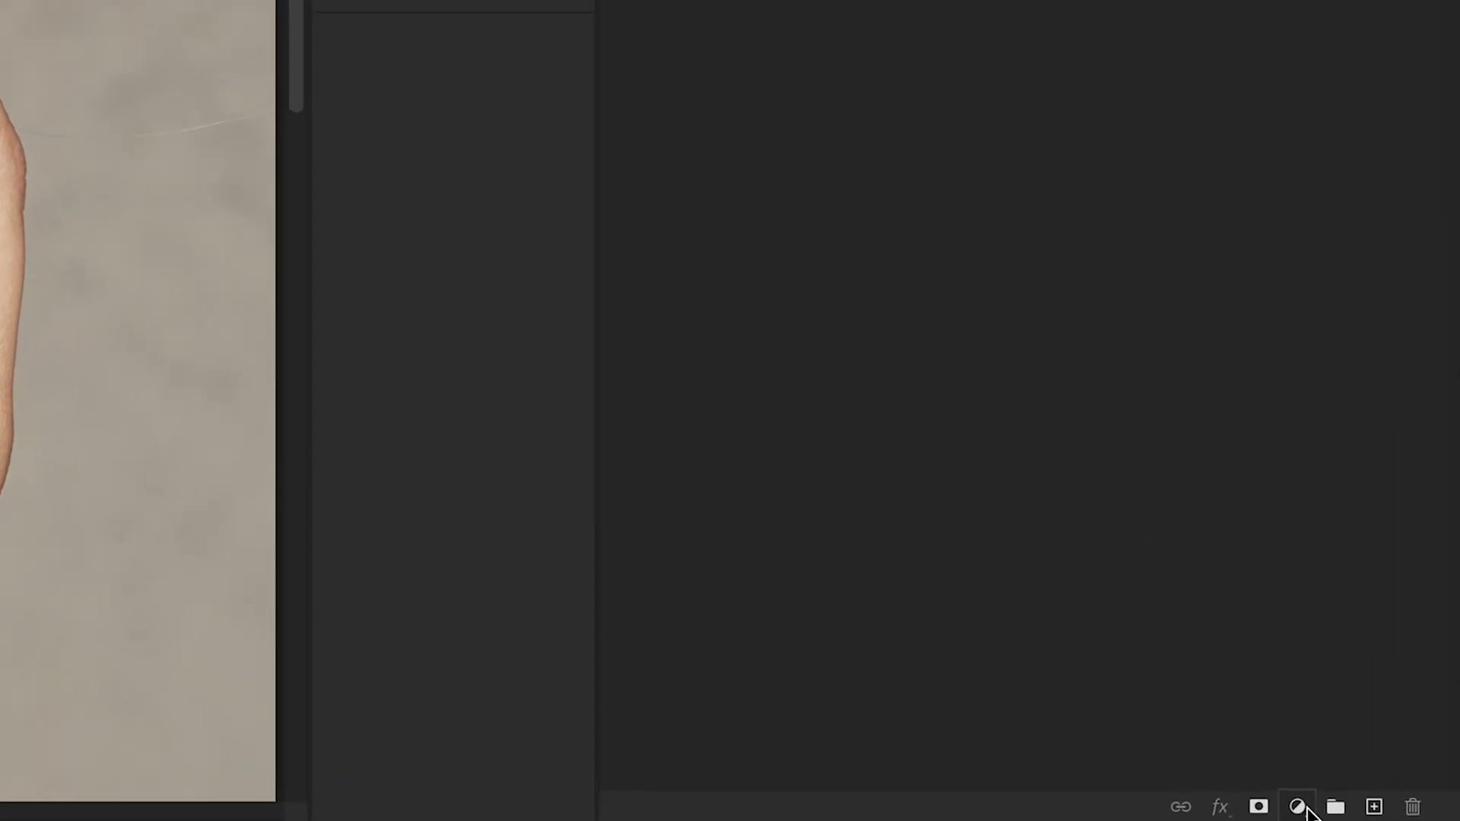
Add a Curves adjustment layer above the Background and darken the midtones to an output of 80
click(1300, 807)
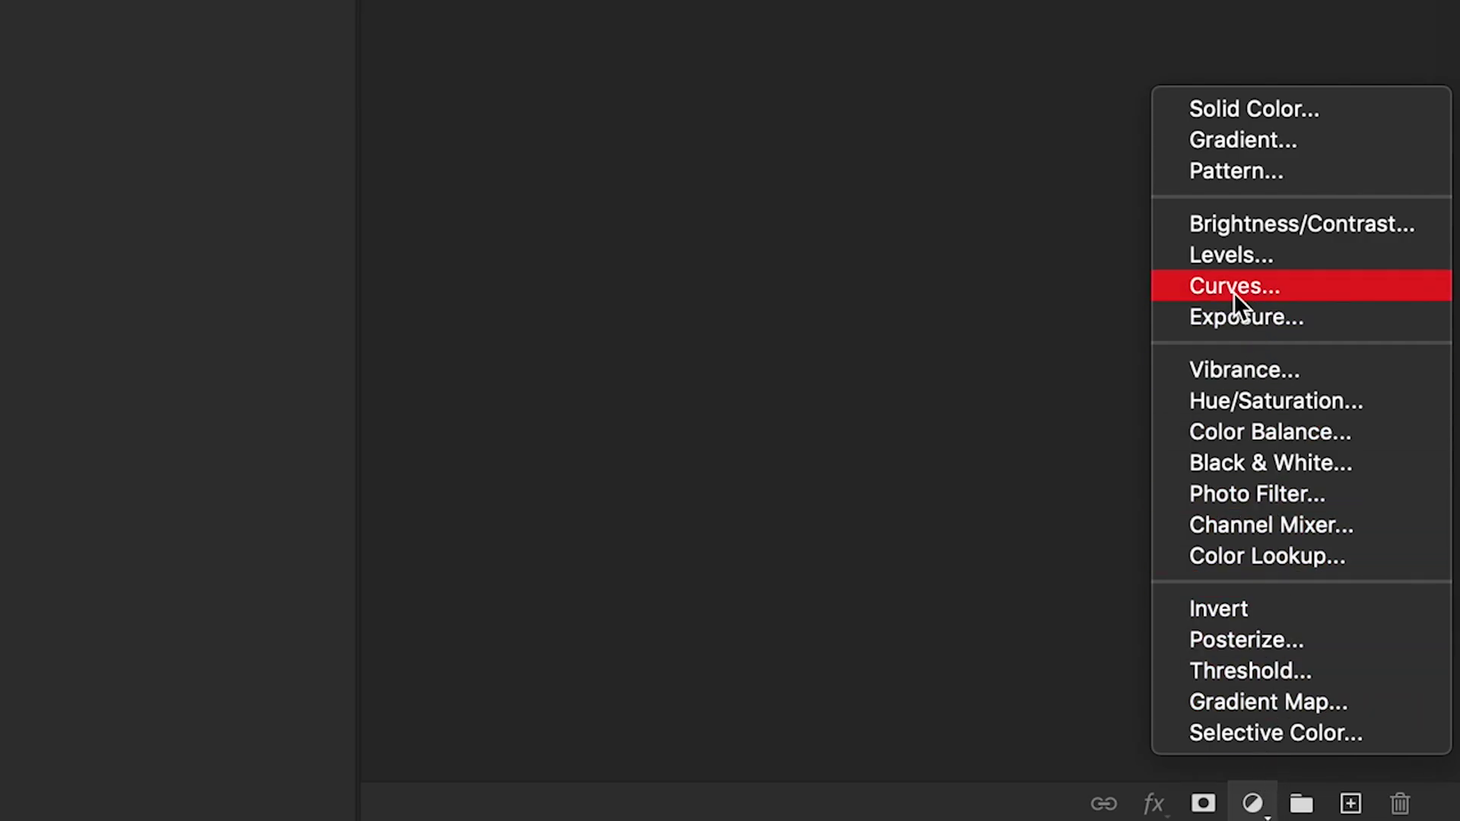
click(1234, 292)
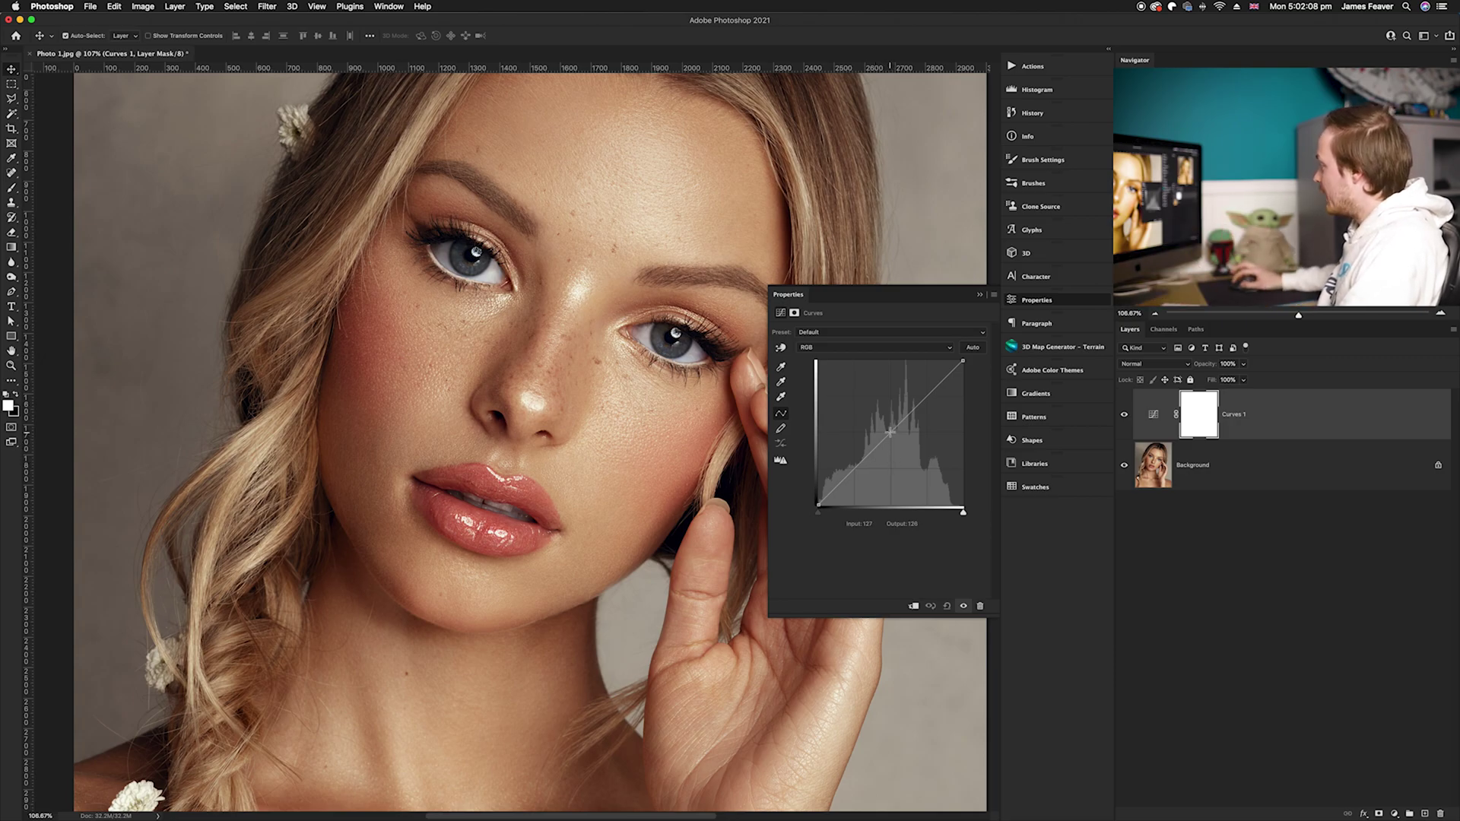
drag(890, 432, 892, 460)
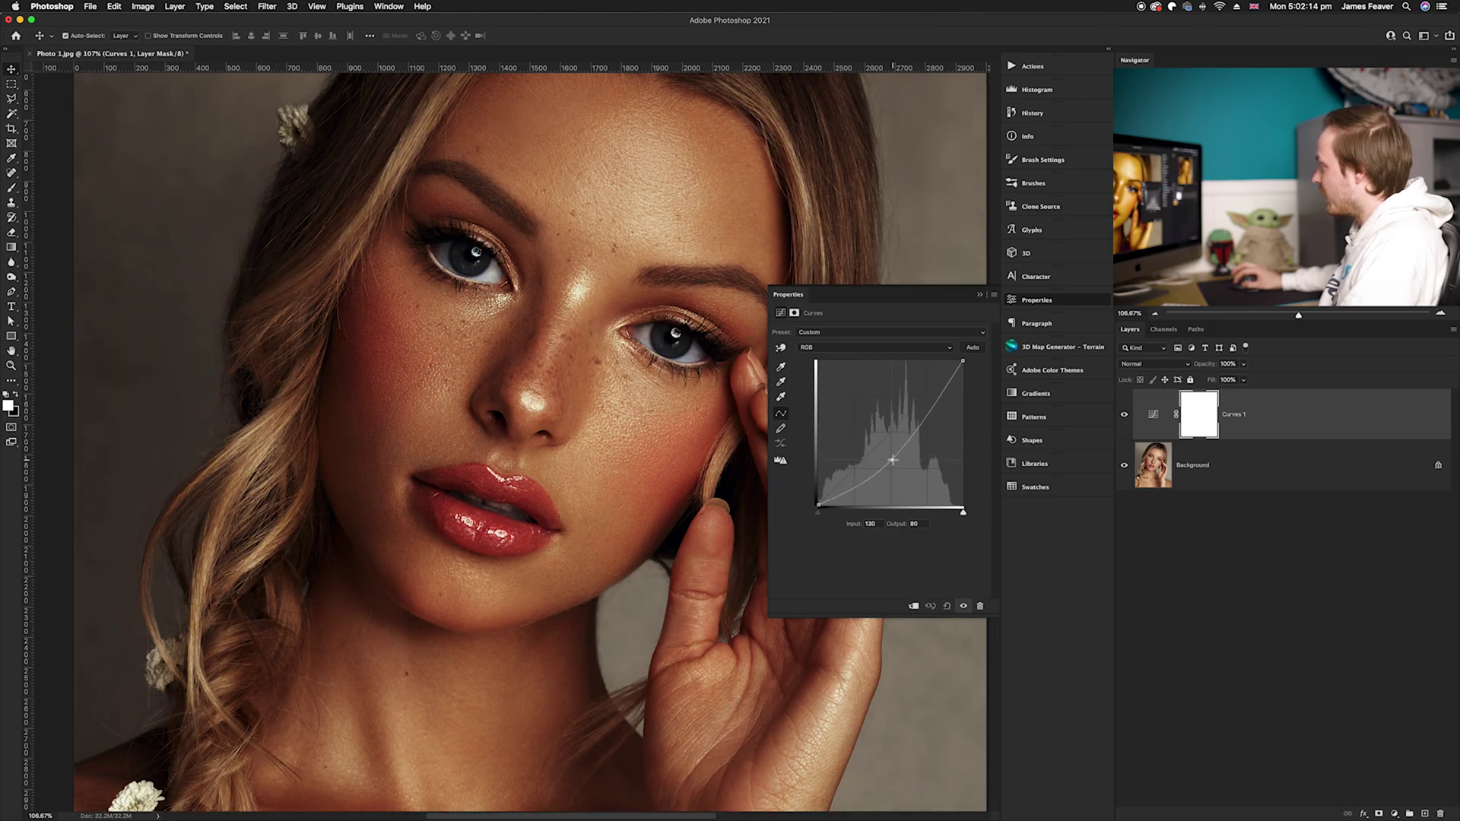
click(1026, 300)
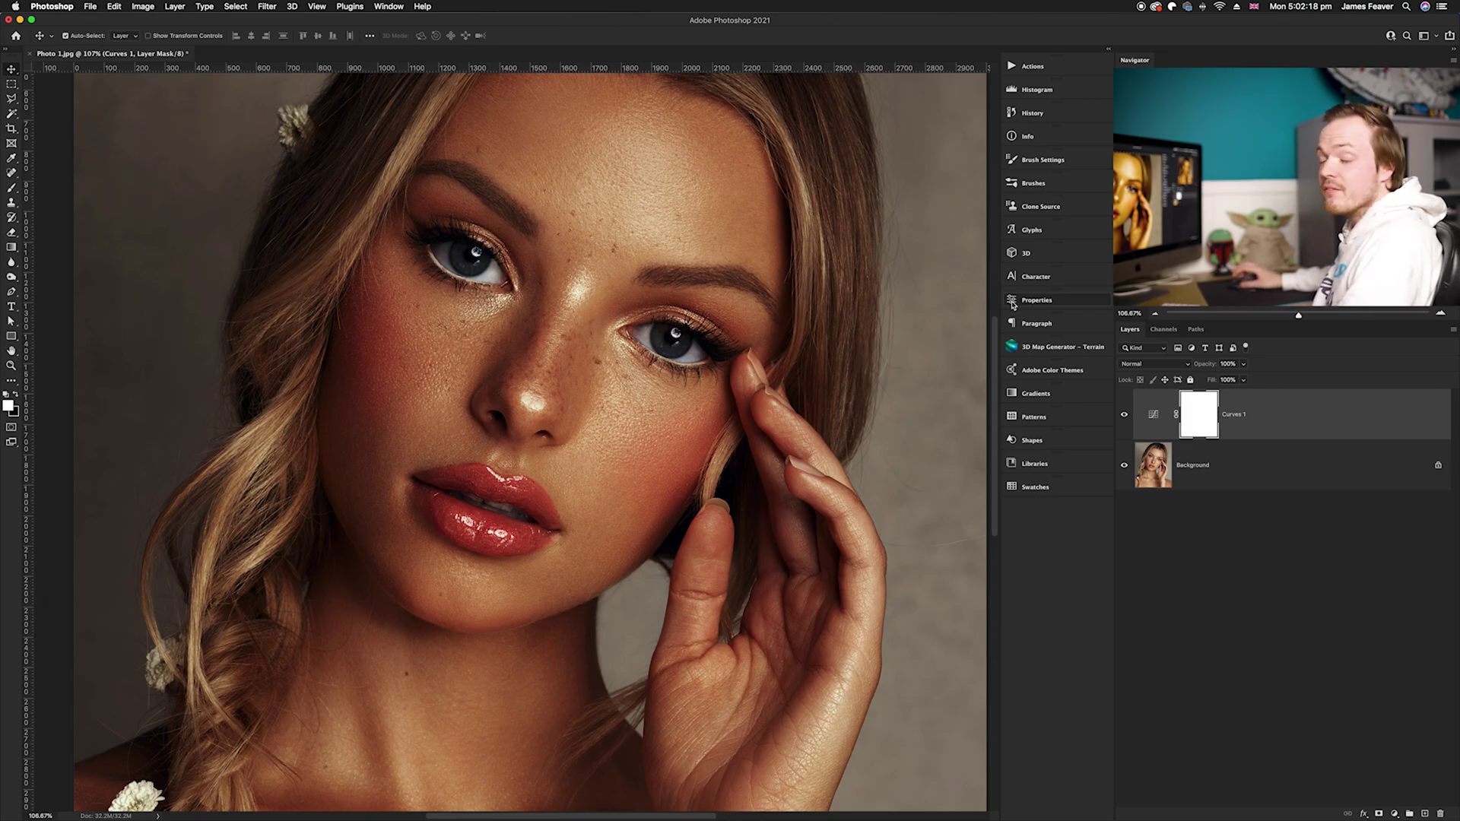
Invert the Curves 1 layer mask to black to hide the darkening
click(1154, 419)
click(1197, 419)
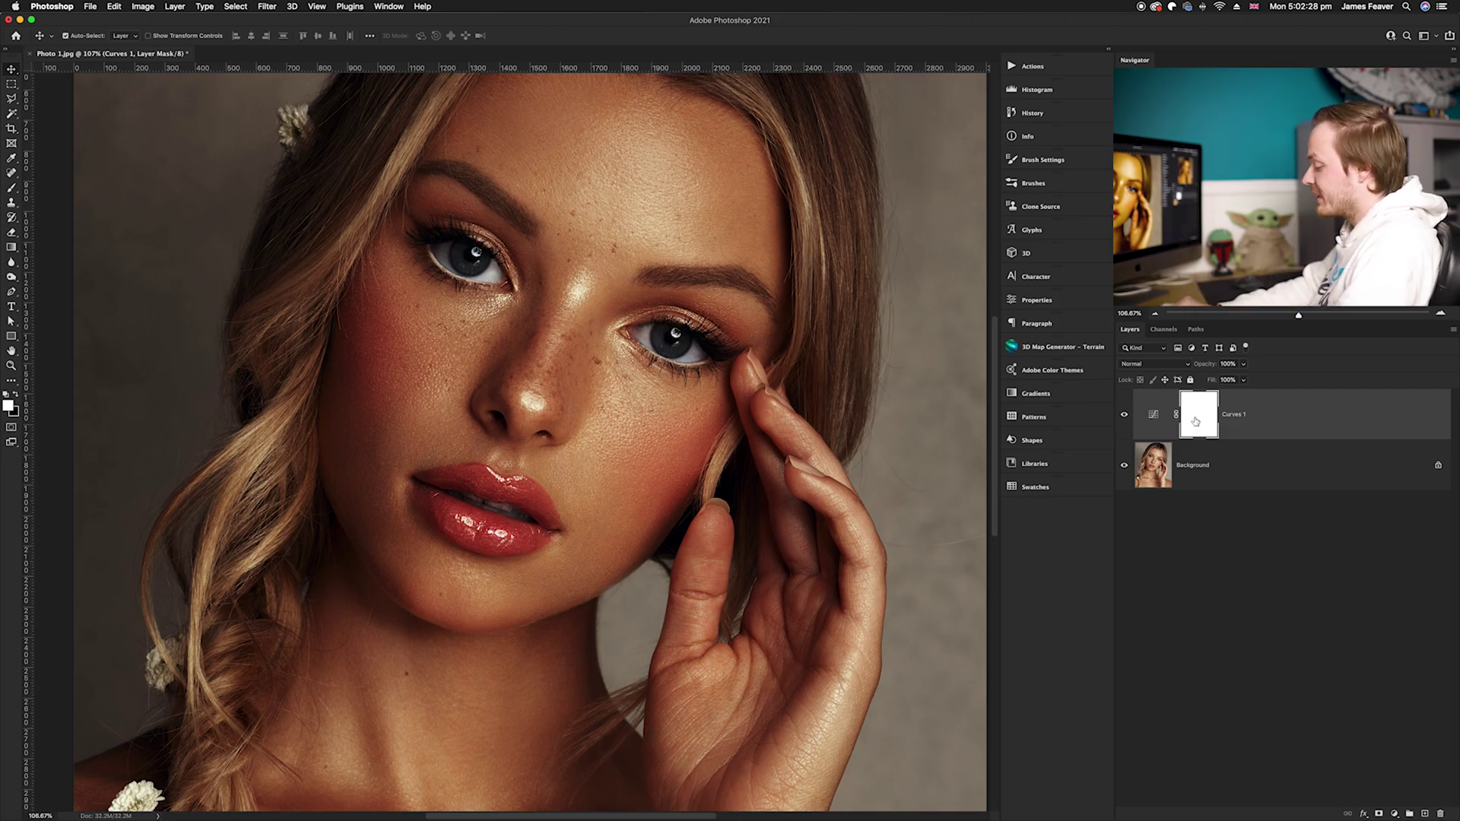
key(super+i)
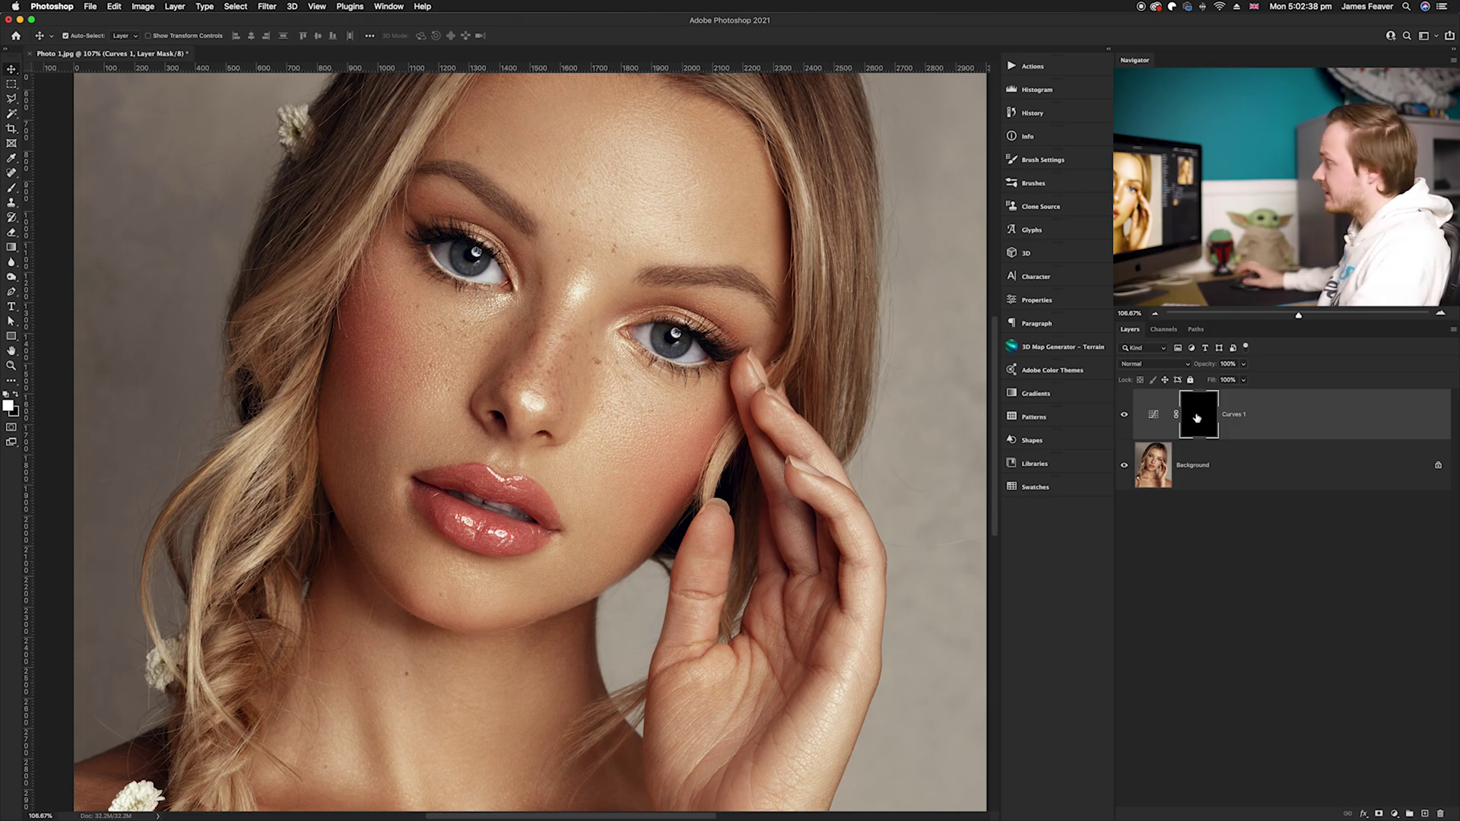
Choose the Brush tool with Kyle's Spatter Brushes - Supreme Spatter & Texture from the Special Effects Brushes
click(15, 194)
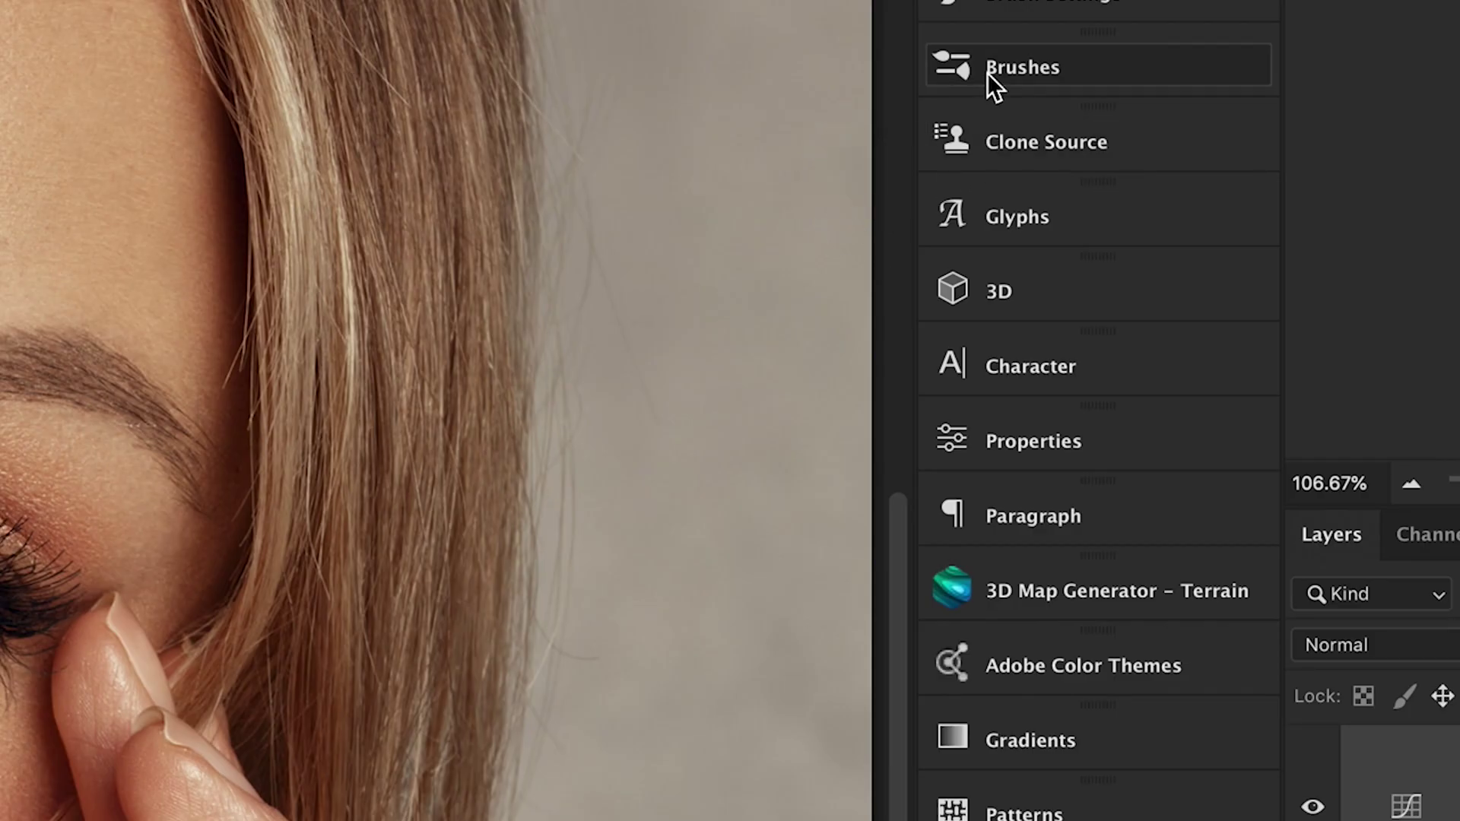
click(1010, 184)
click(201, 463)
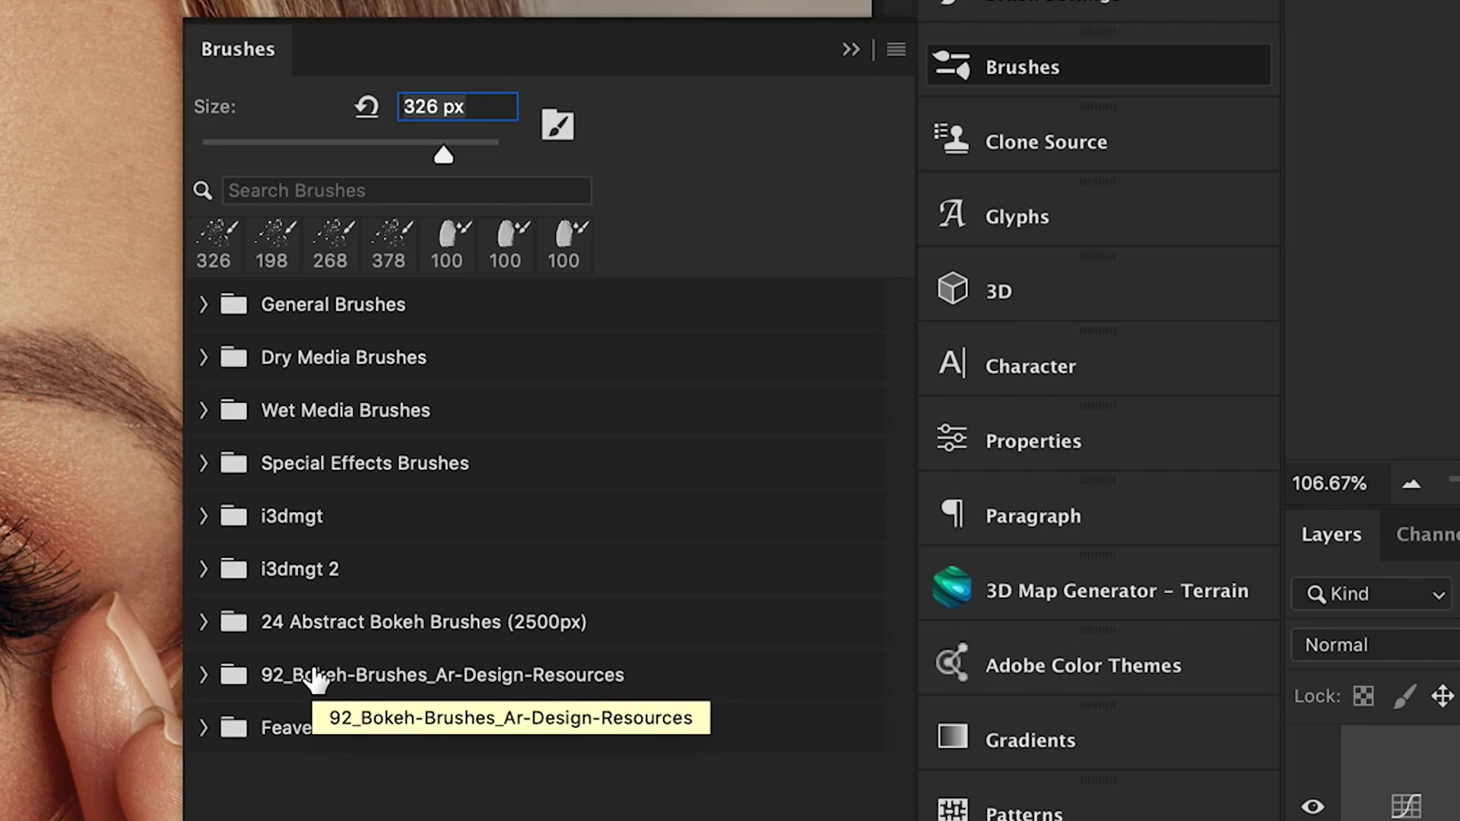
click(264, 476)
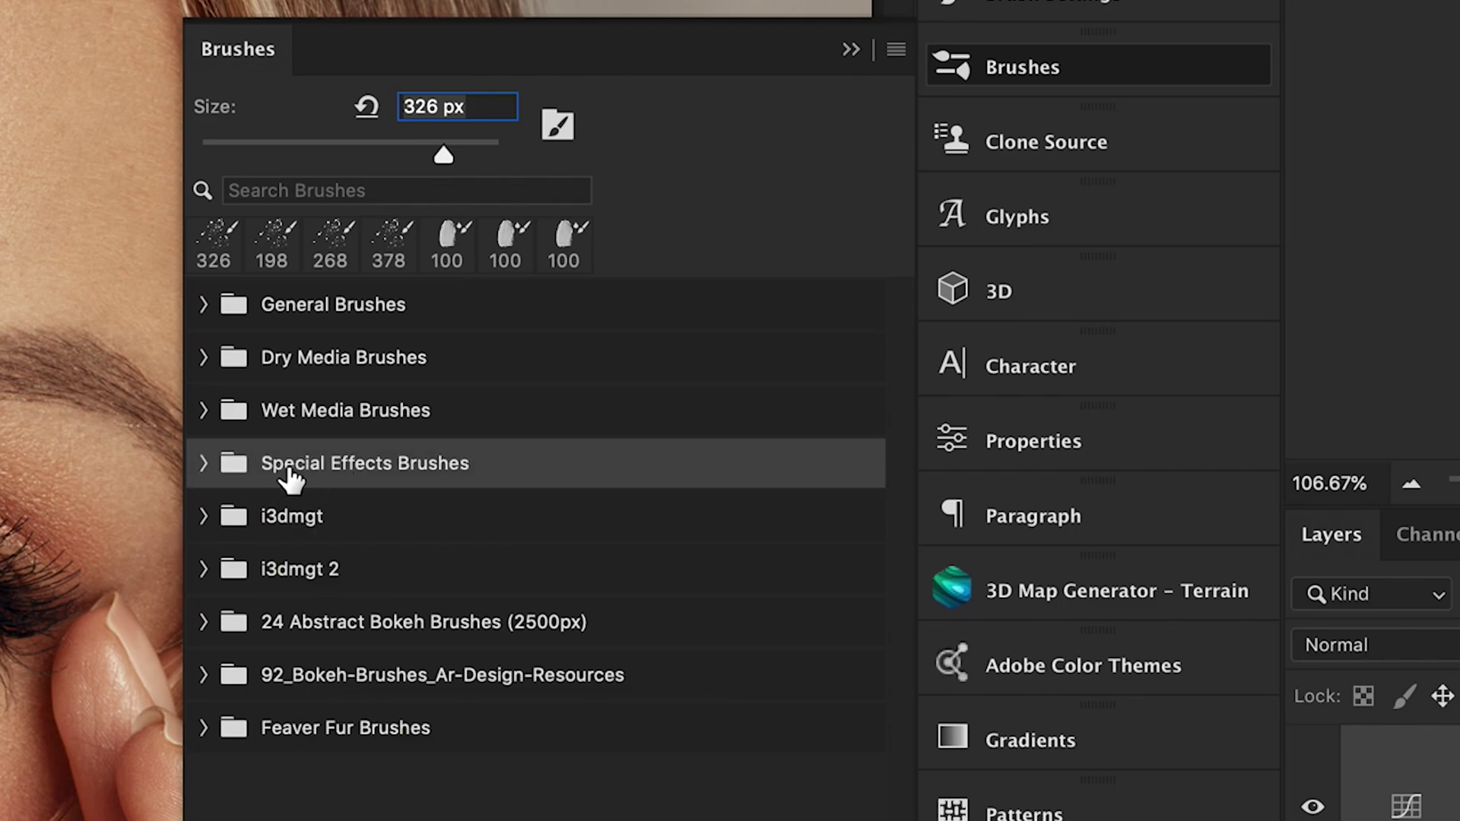
click(200, 468)
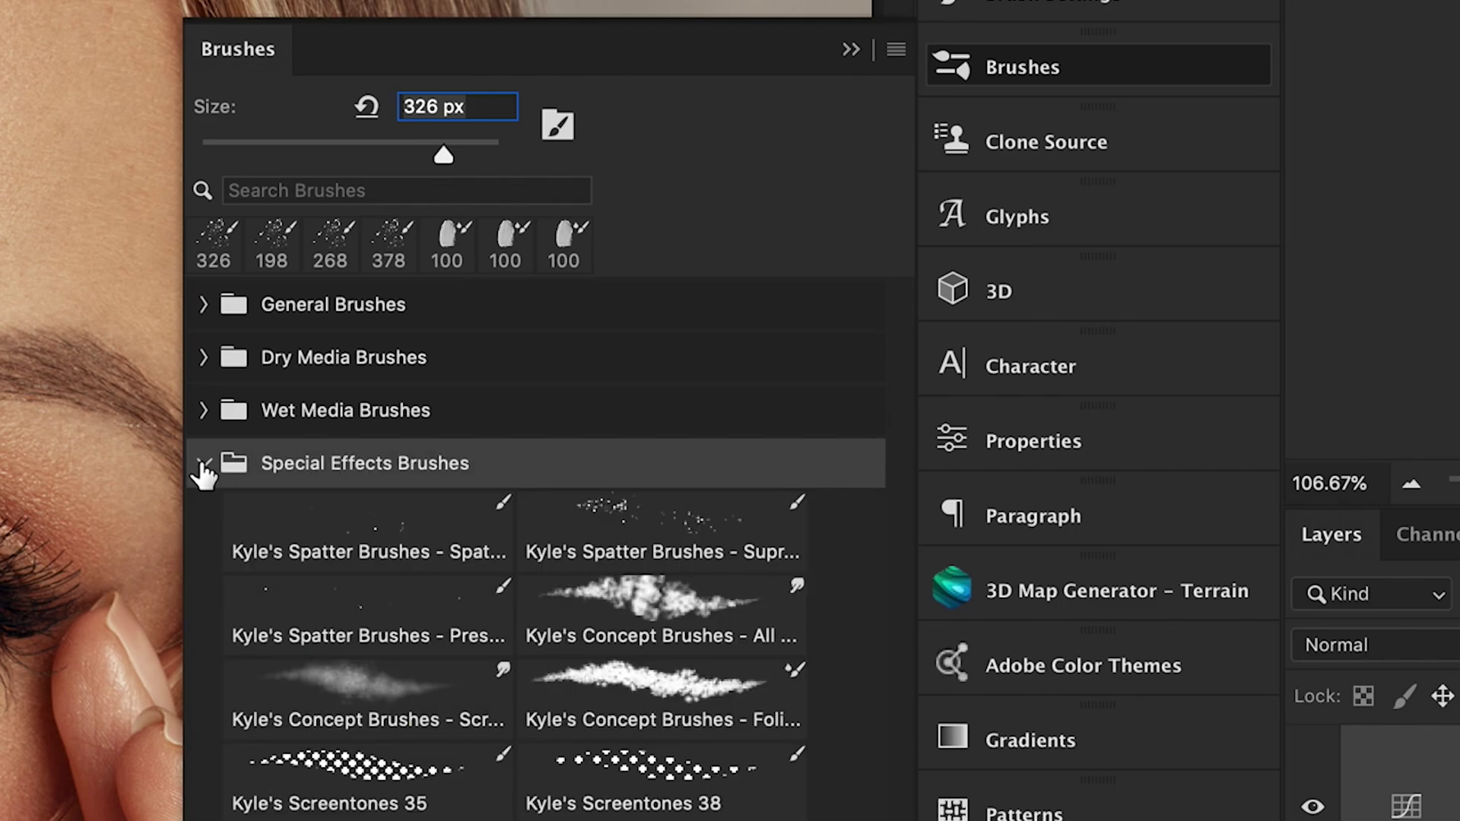
click(584, 544)
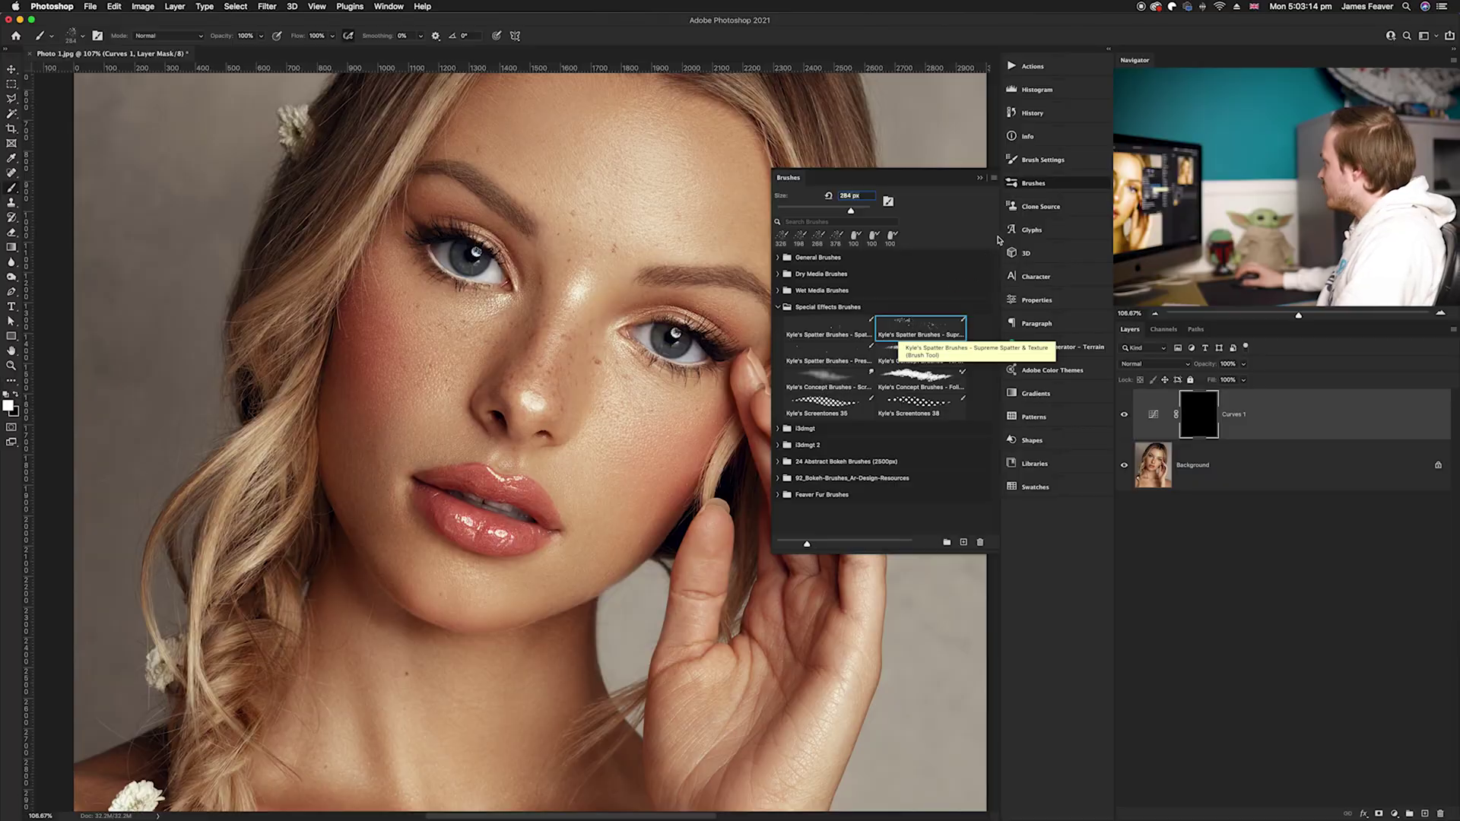
click(1012, 182)
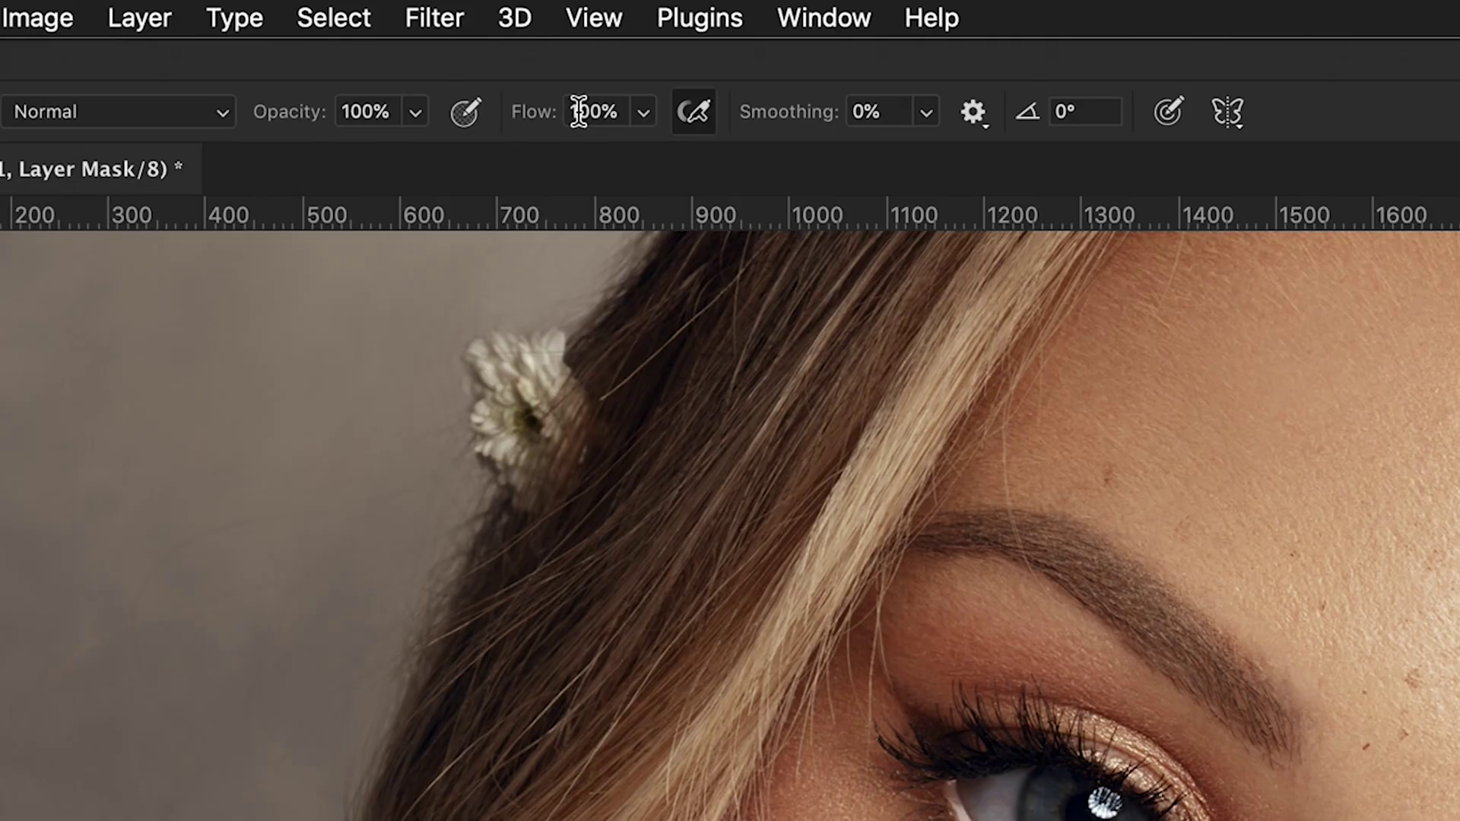
Prepare the spatter brush with 25% flow, a larger tip and white as the foreground colour
click(317, 36)
text(25)
key(Return)
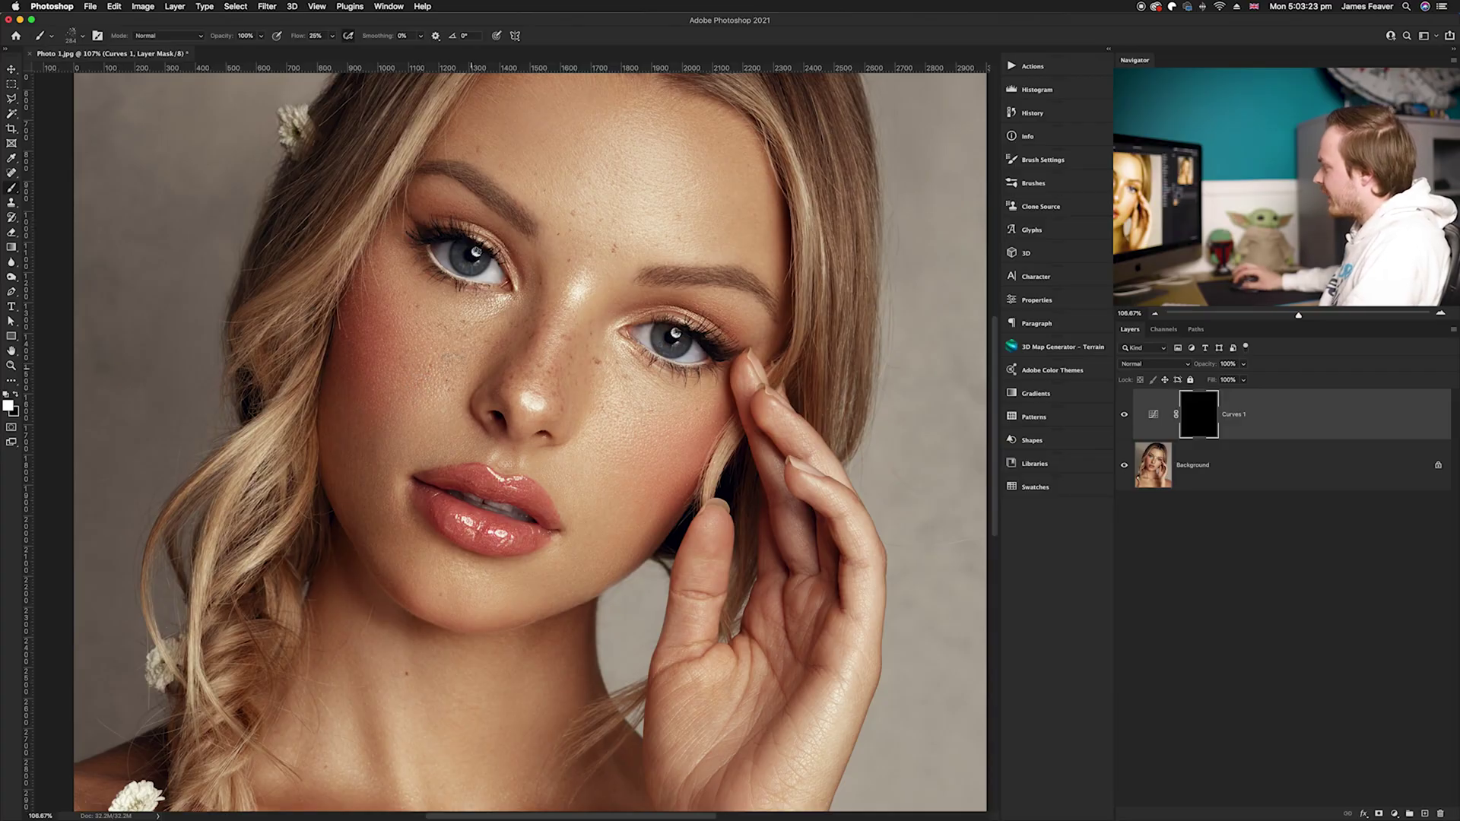
drag(495, 369, 500, 371)
click(500, 370)
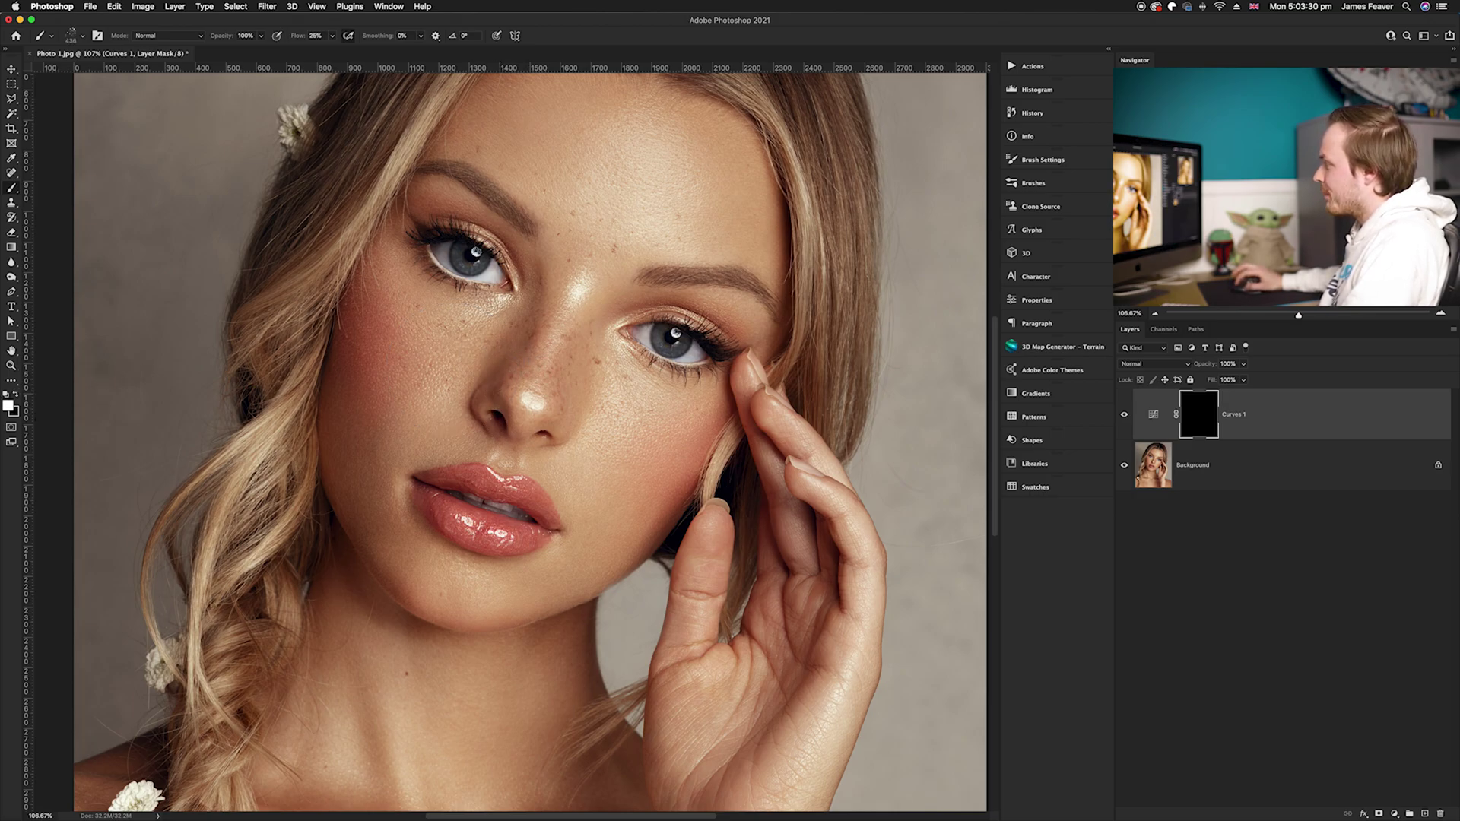
click(8, 405)
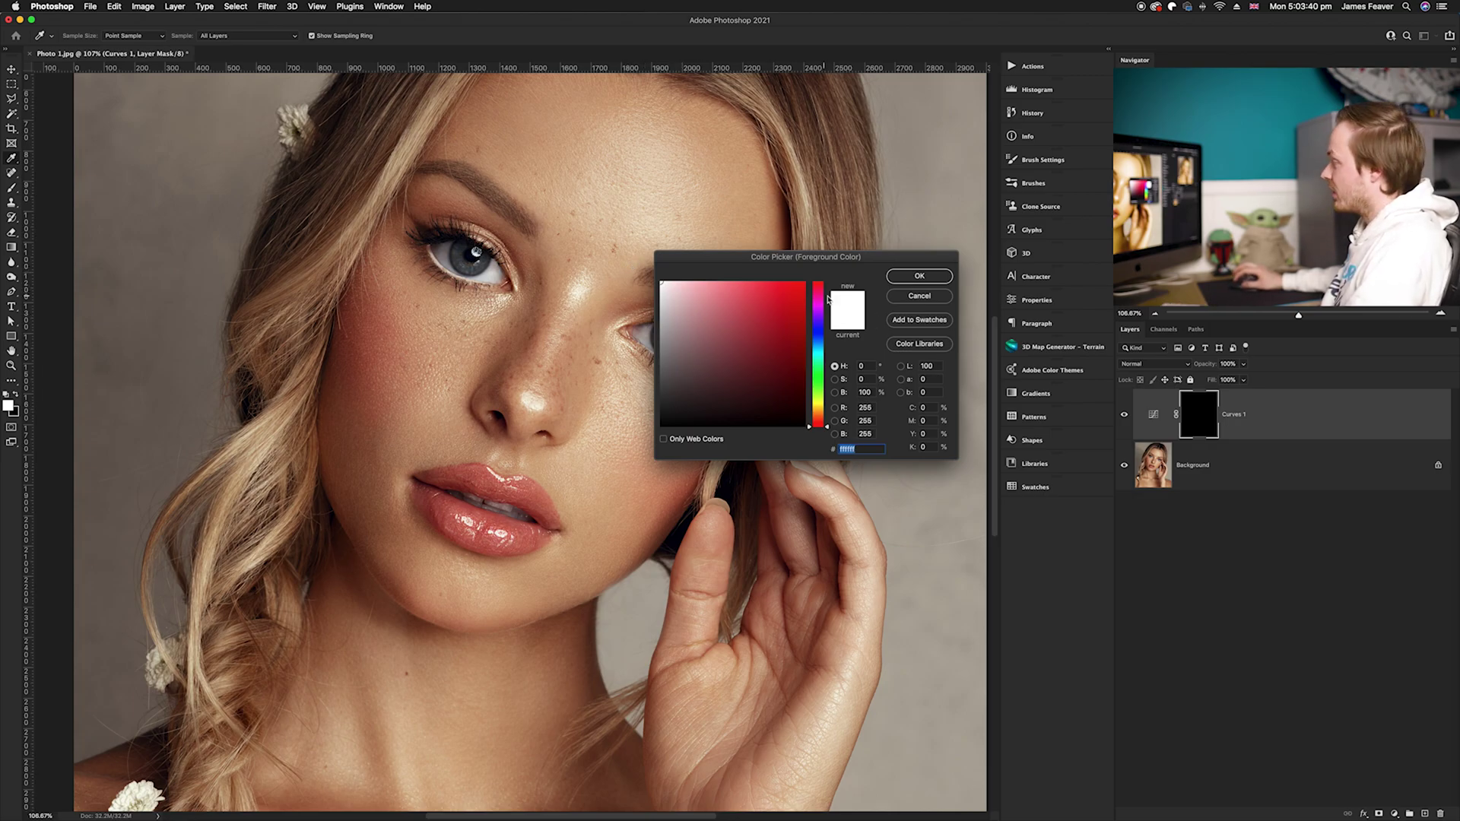
click(909, 281)
Paint freckles in white on the Curves mask over the photo's left cheek and the nose
scroll(441, 327, up, 3)
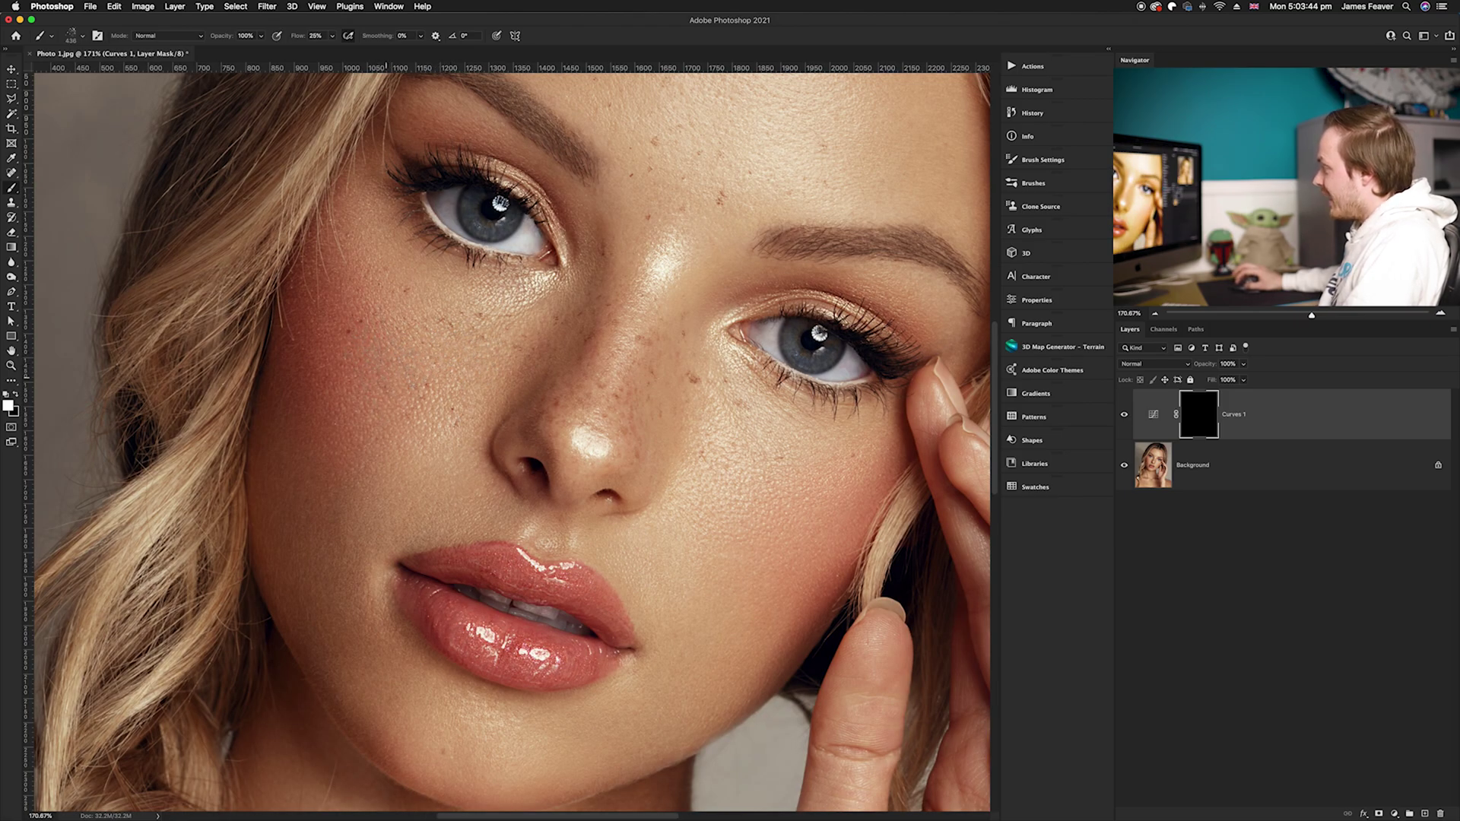
click(459, 320)
click(507, 374)
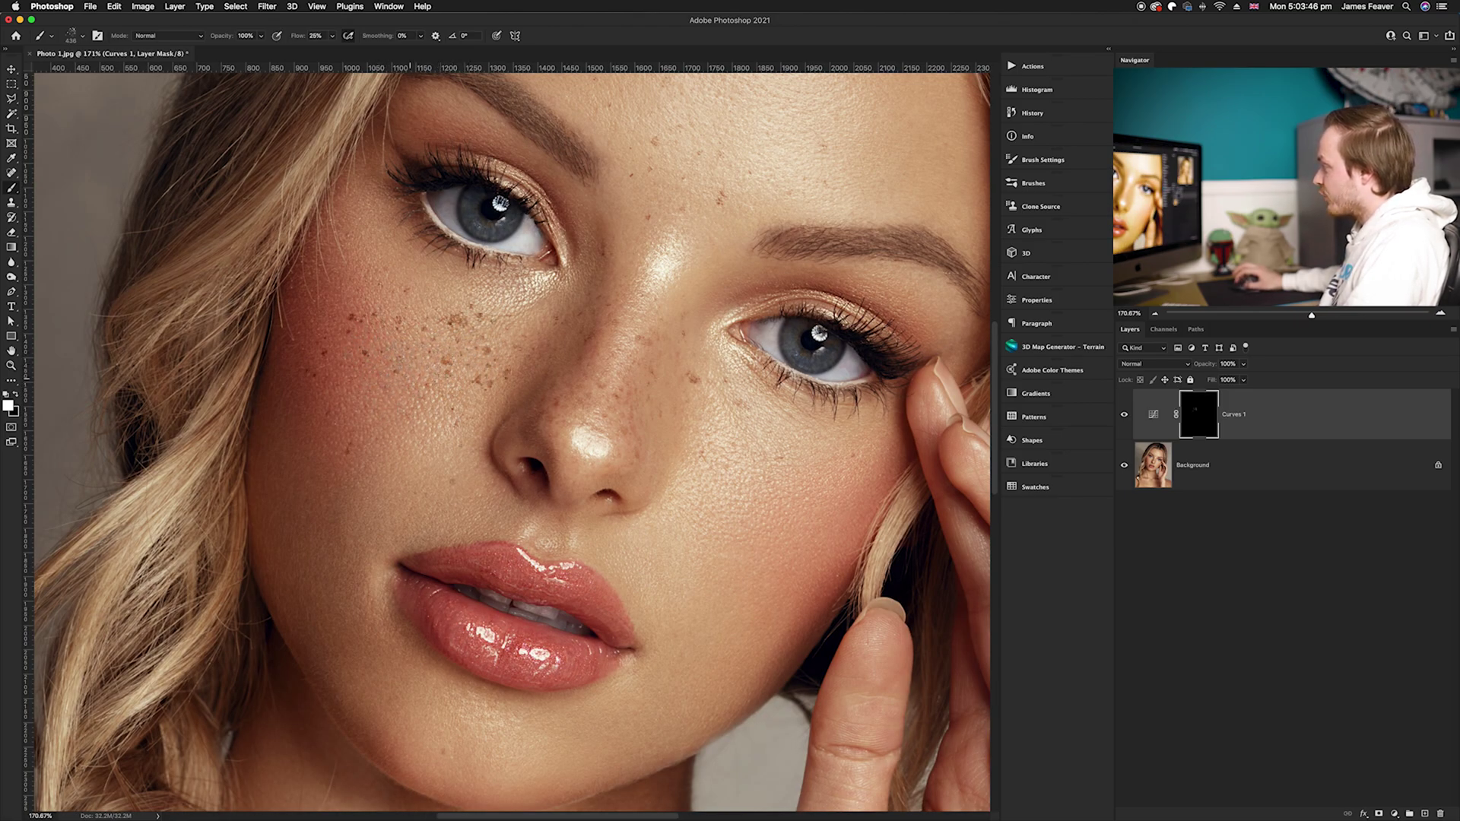
click(582, 352)
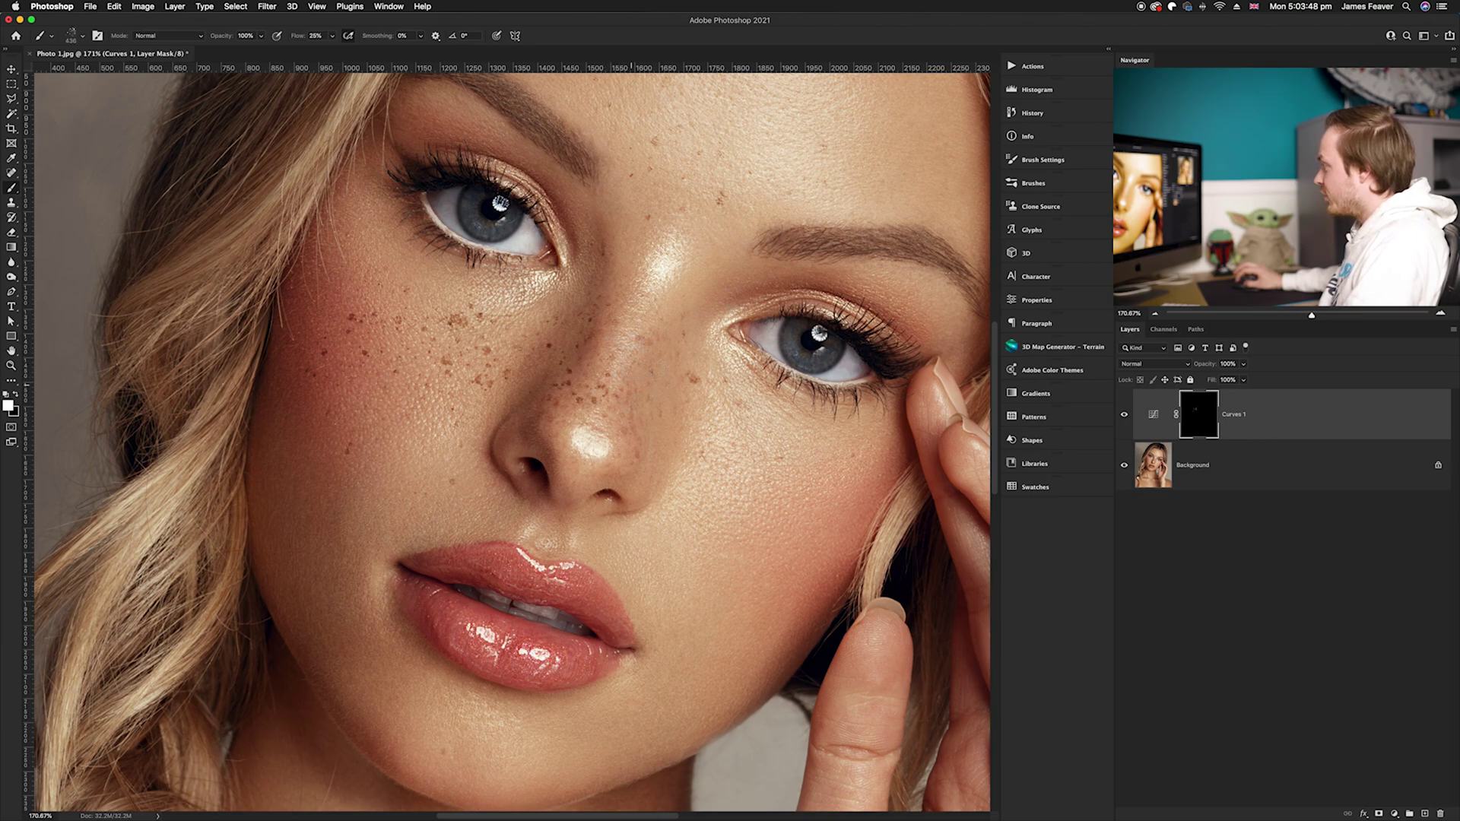
Paint more freckles on the Curves mask across the photo's right cheek and the bridge of the nose
click(677, 475)
click(711, 488)
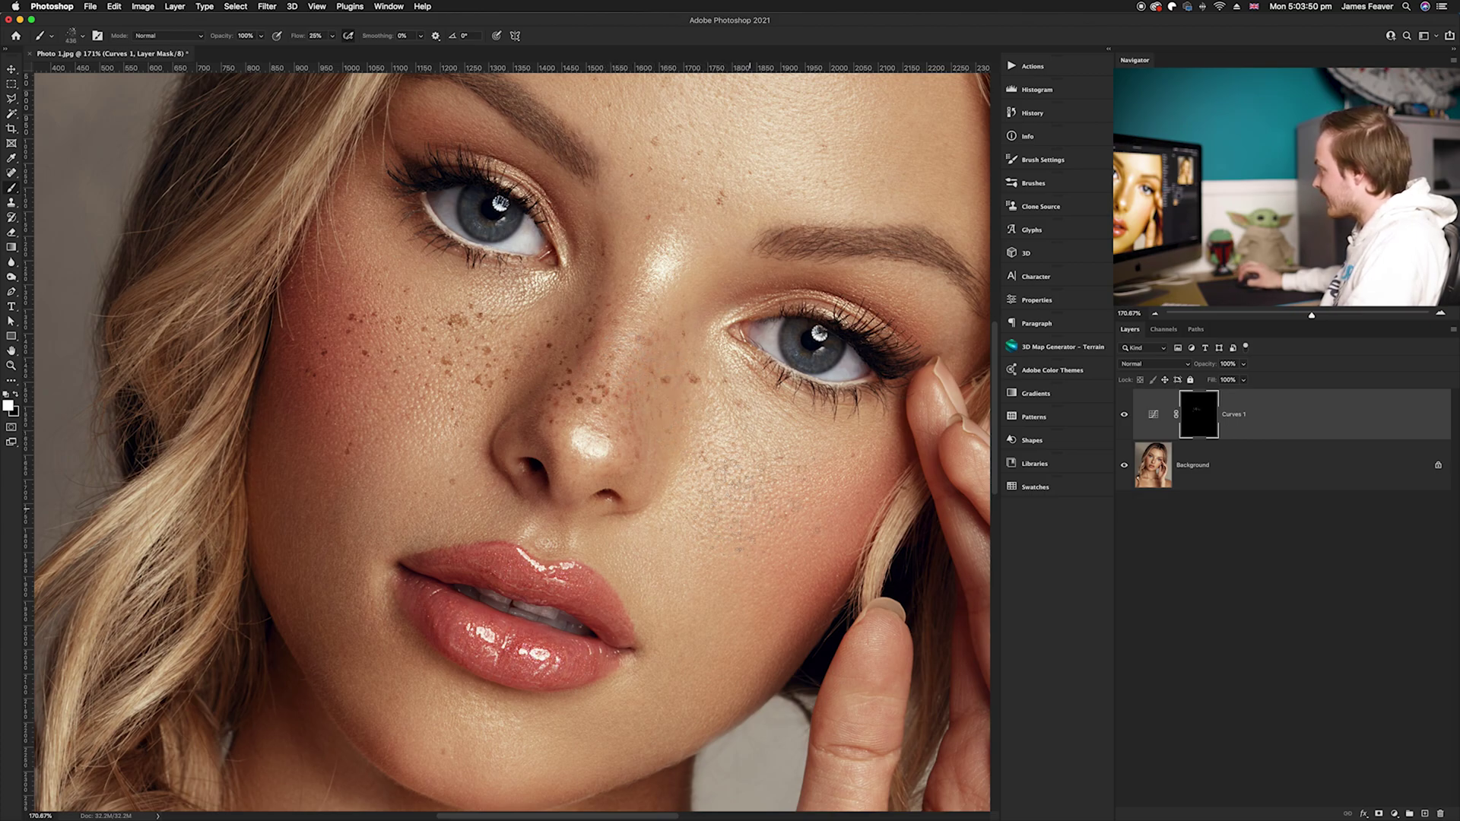
click(766, 492)
click(748, 518)
click(762, 466)
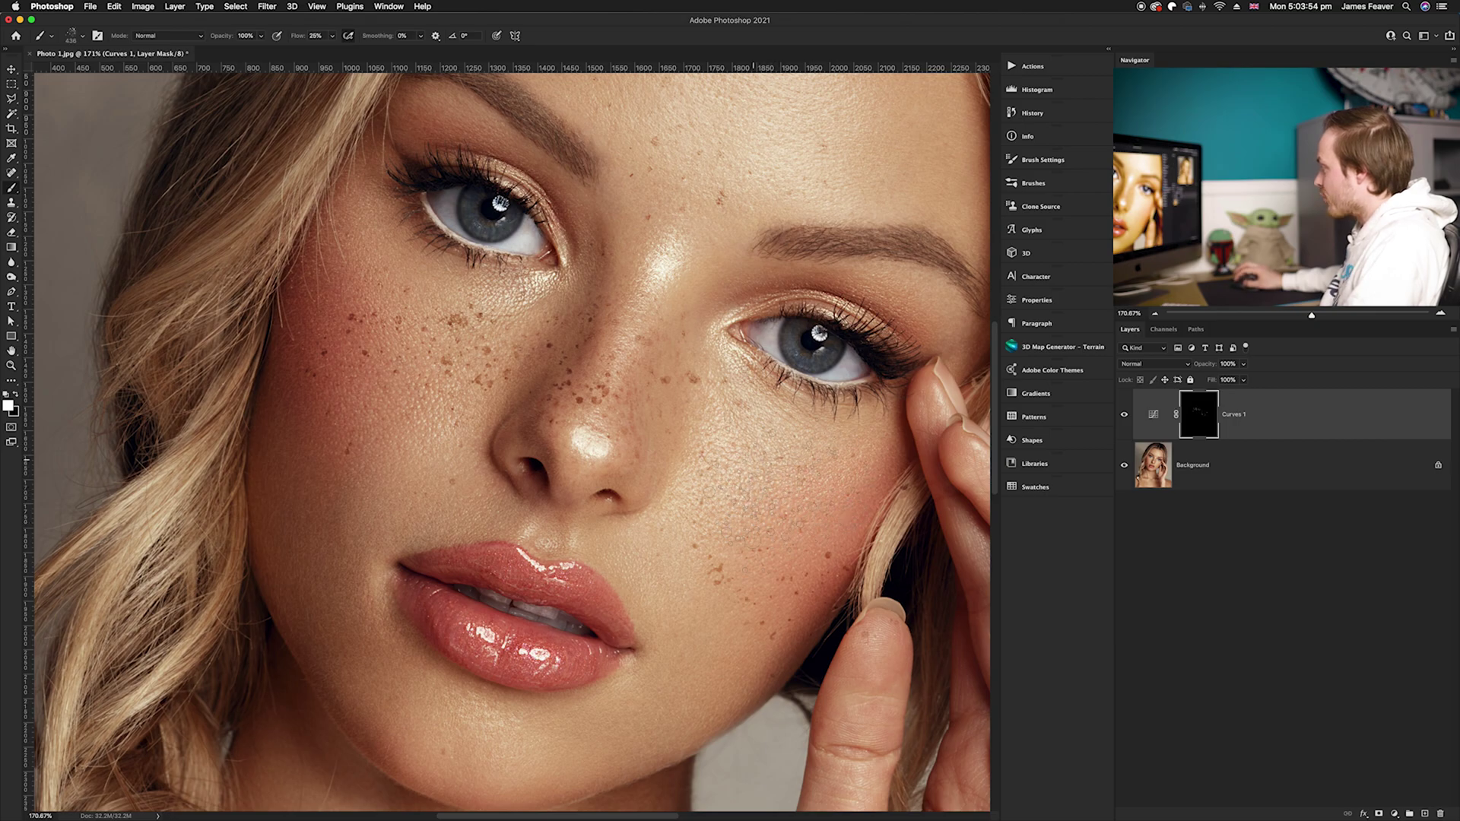
mouse_move(711, 418)
mouse_down()
mouse_move(618, 420)
mouse_move(648, 408)
mouse_move(634, 409)
mouse_up()
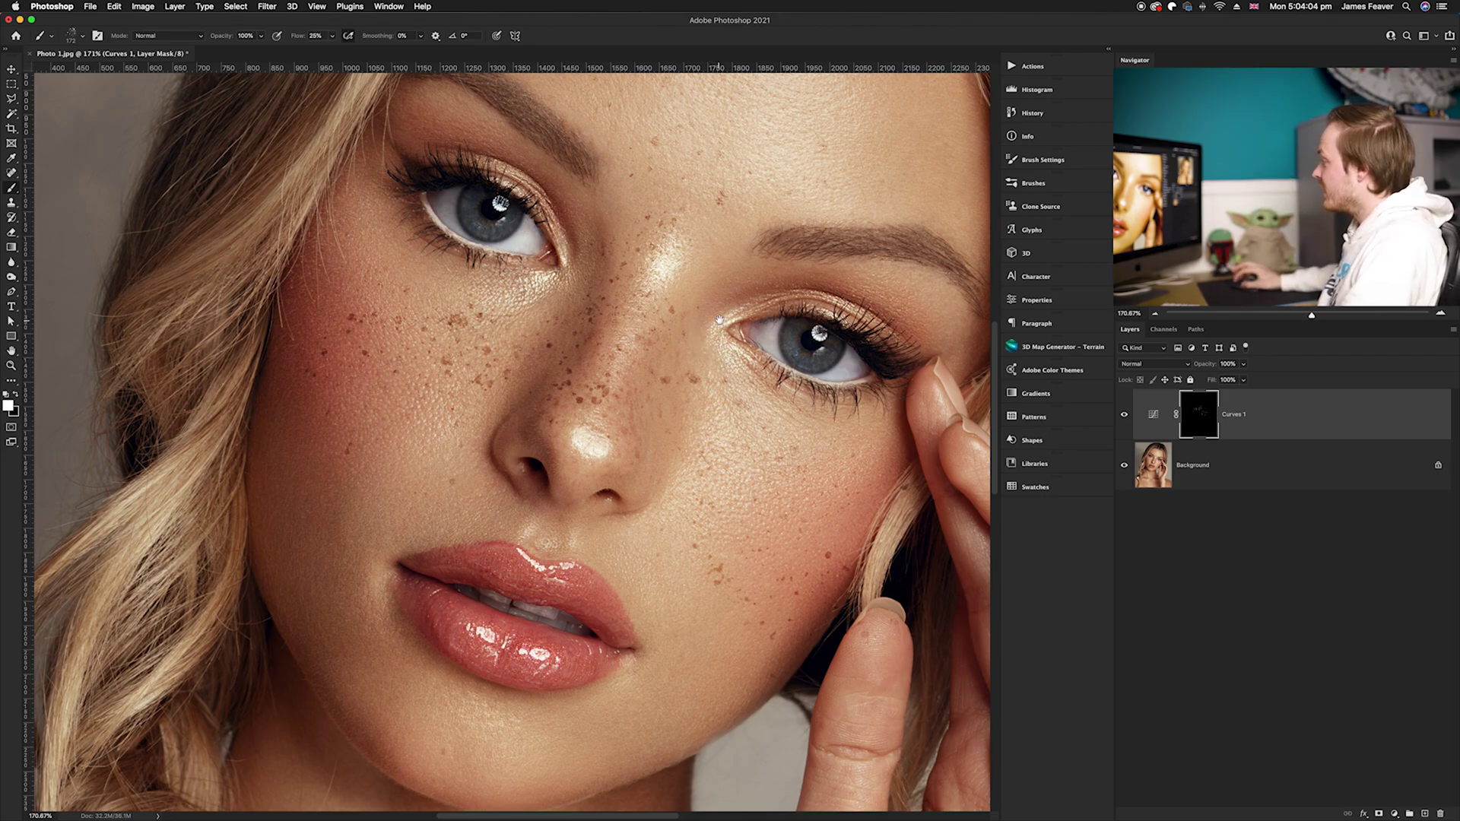
Paint freckles on the Curves mask between the eyebrows and up onto the forehead
scroll(718, 319, right, 3)
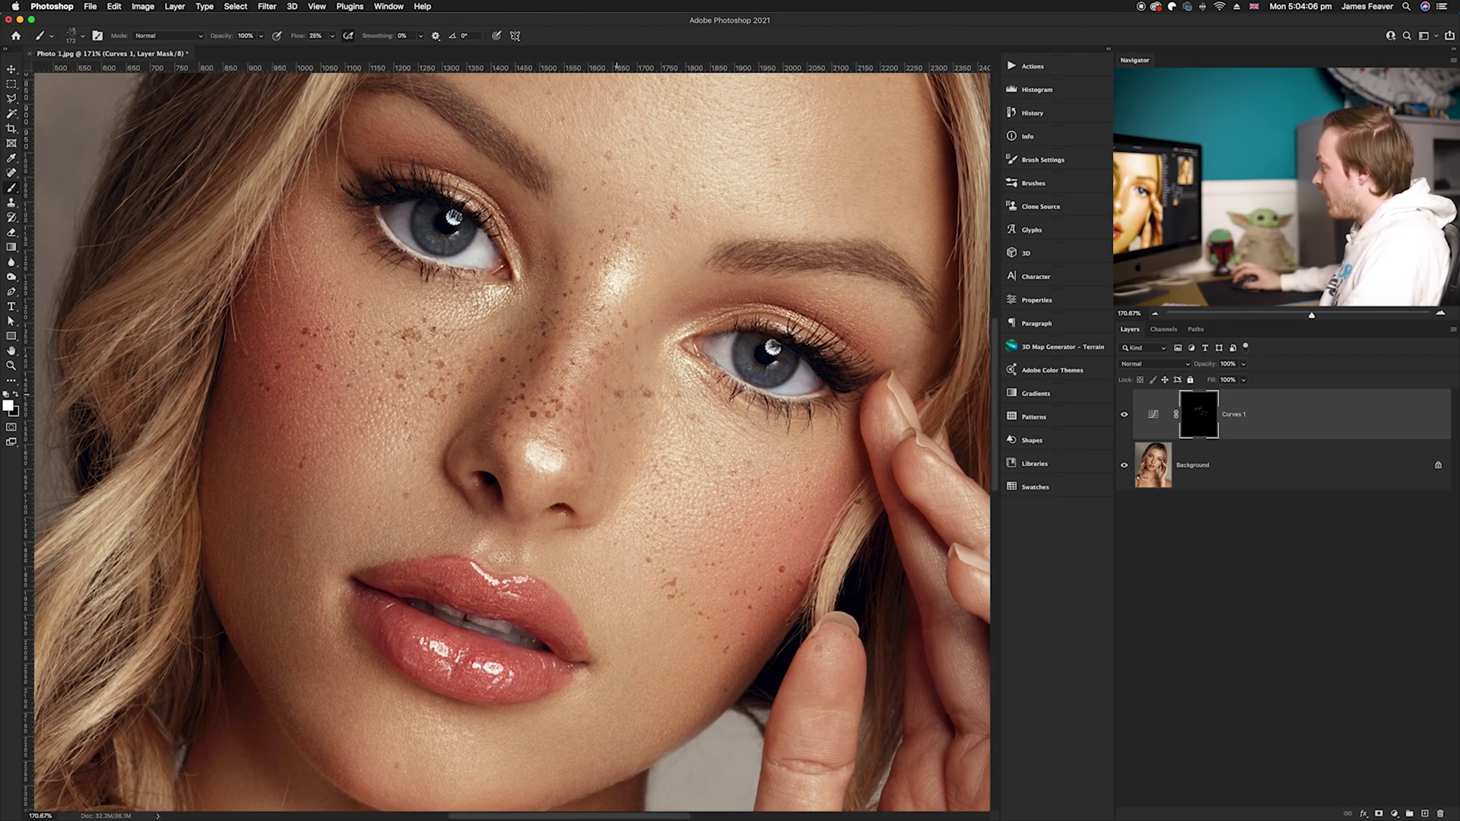
scroll(634, 357, up, 3)
scroll(634, 358, right, 2)
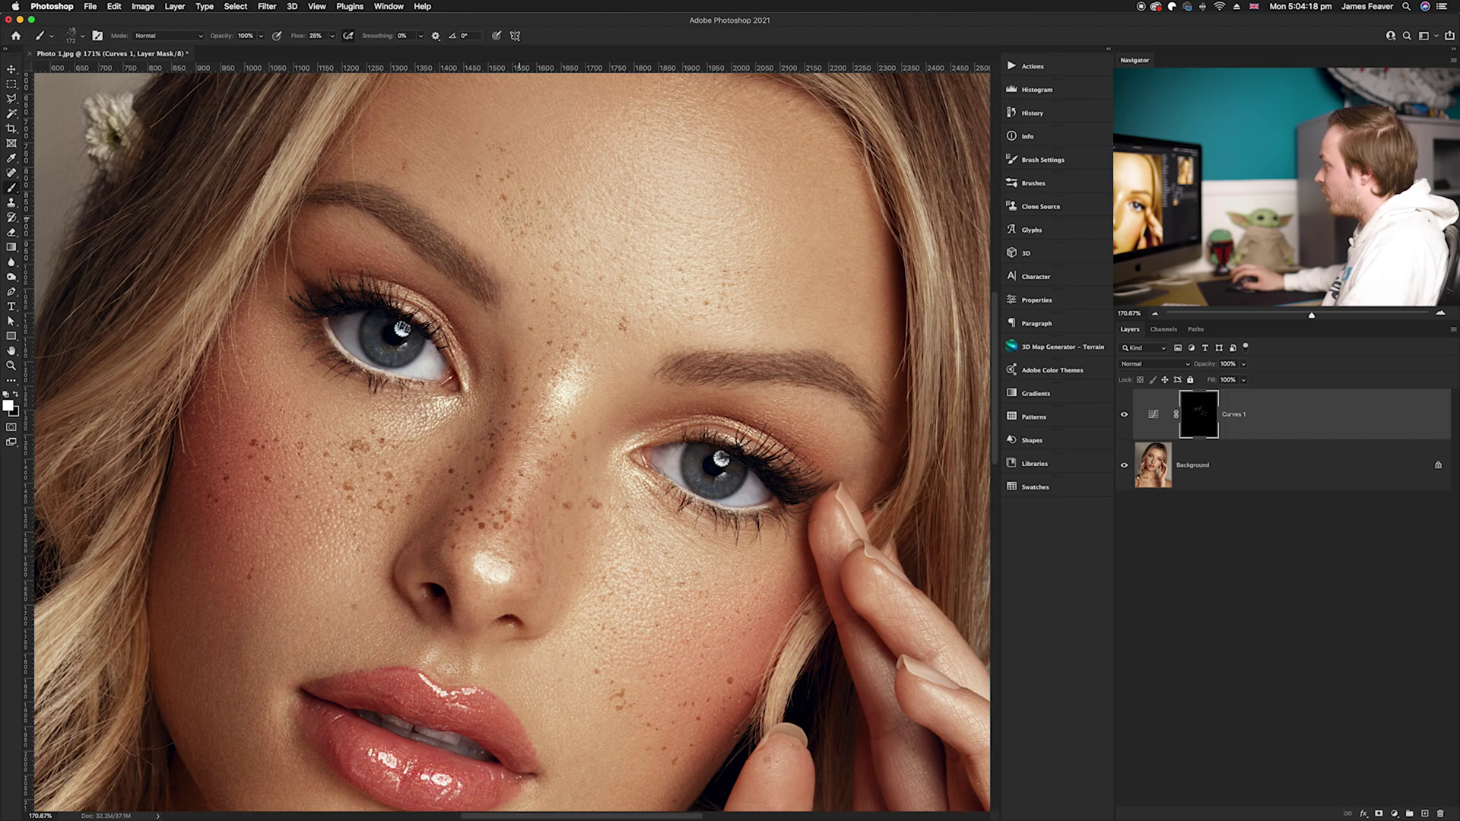
drag(590, 245, 623, 248)
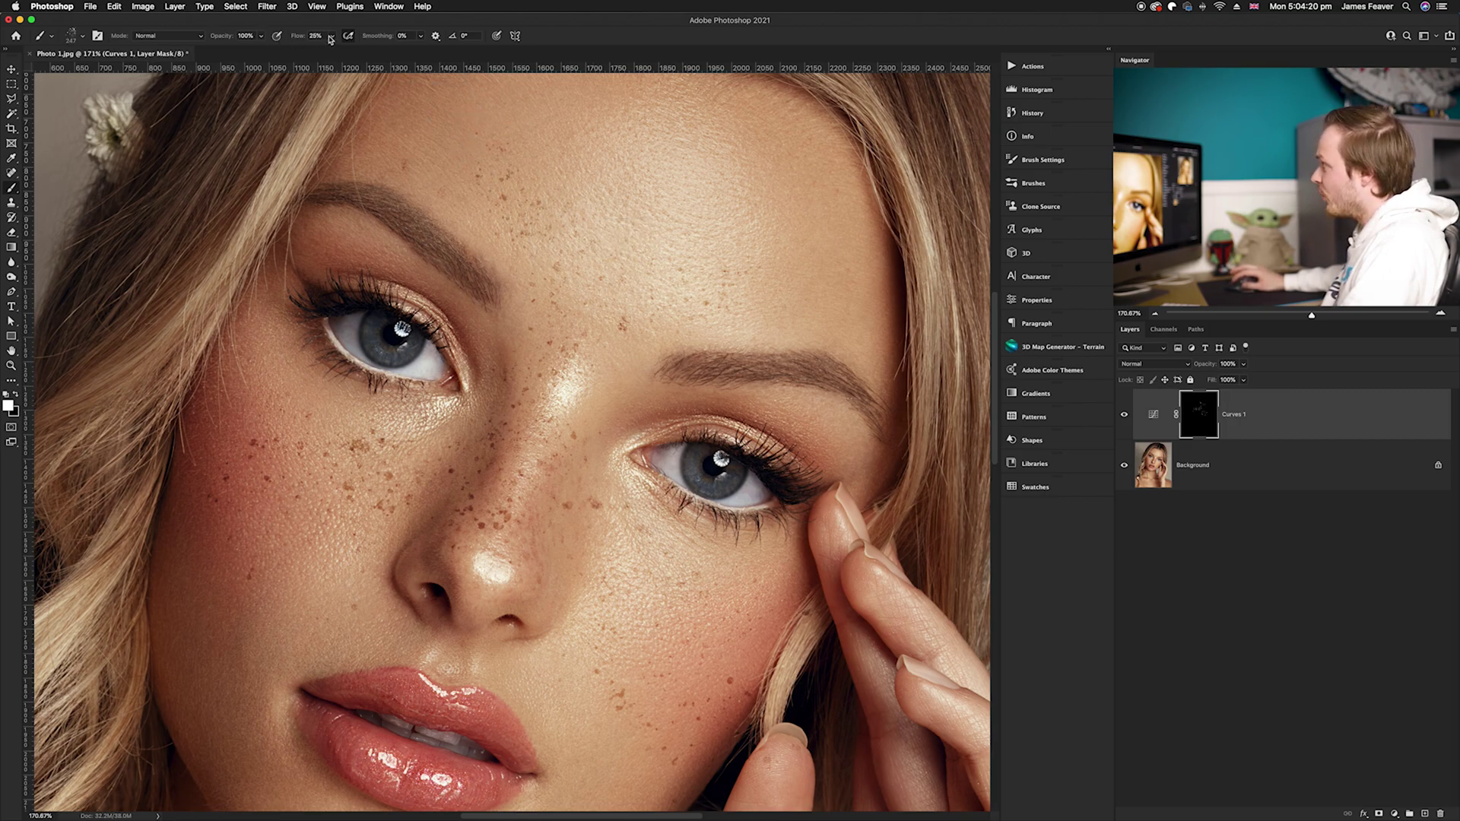
Reduce the brush flow to 20% and add fainter freckles across the rest of the forehead
click(290, 35)
text(20)
key(Return)
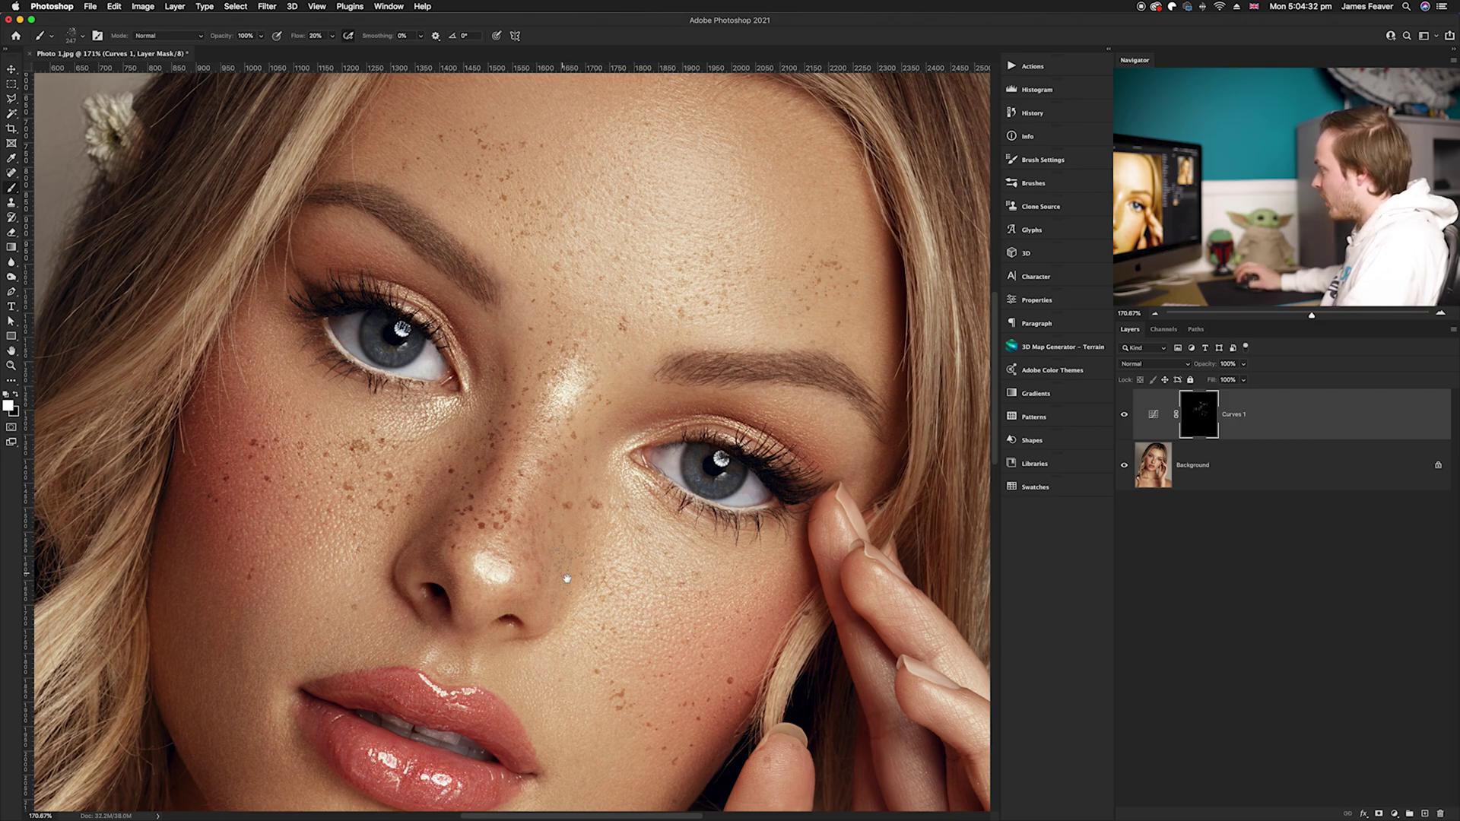
scroll(563, 551, down, 3)
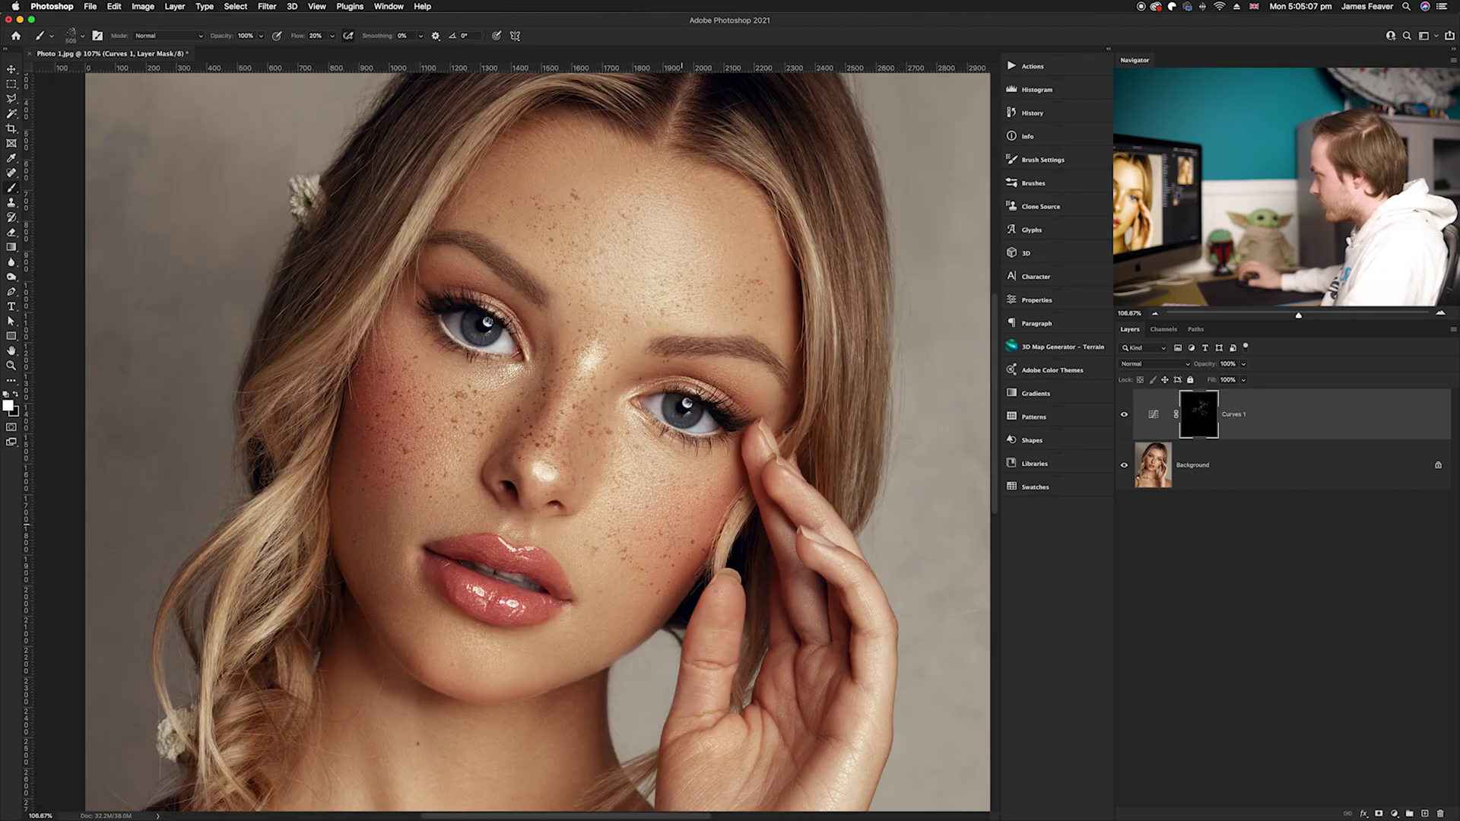
key(v)
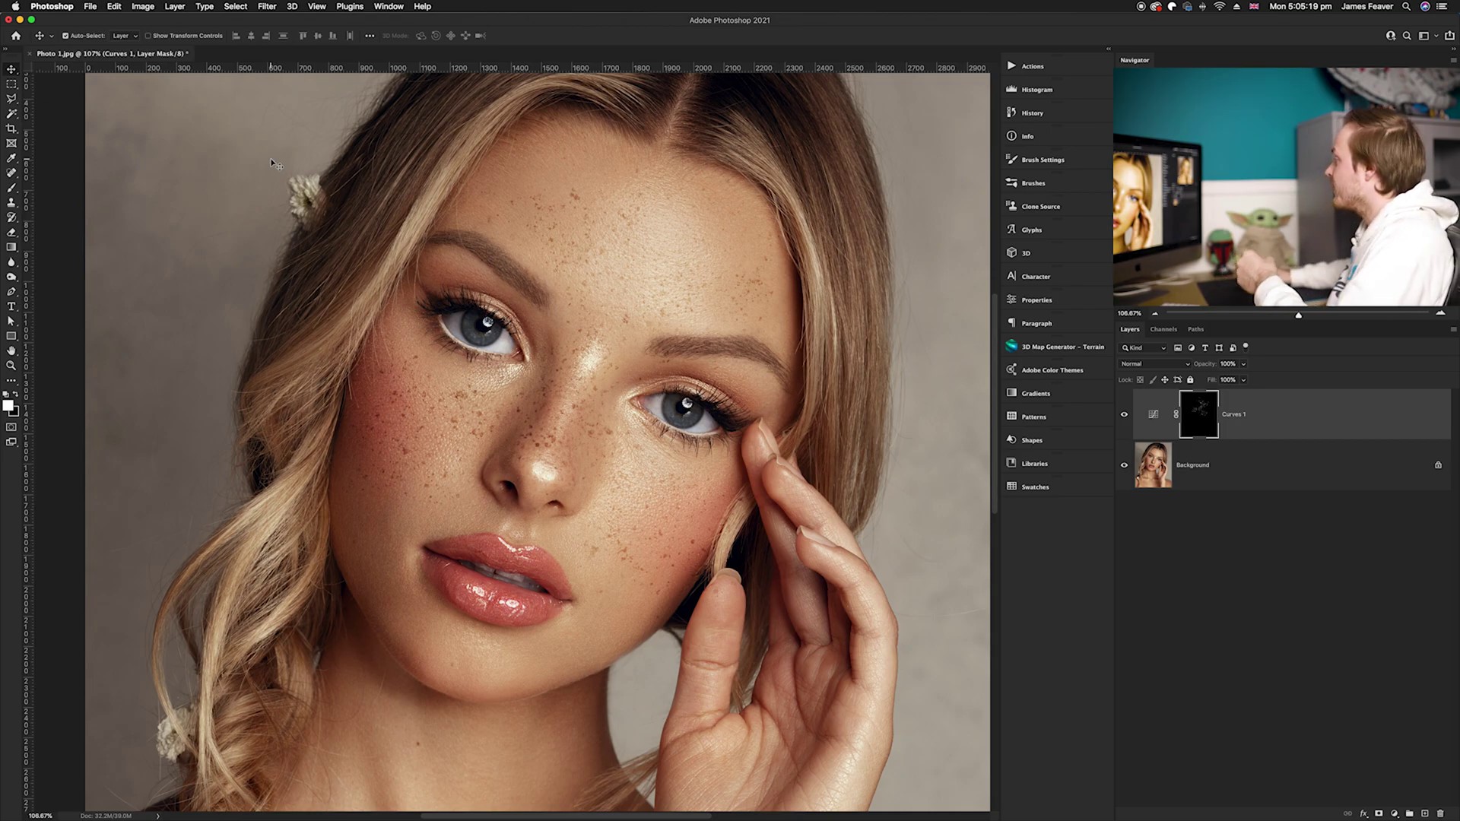
Raise the Curves 1 midtone point to an output of 101 to soften the freckles, and reselect the layer mask
double_click(1154, 418)
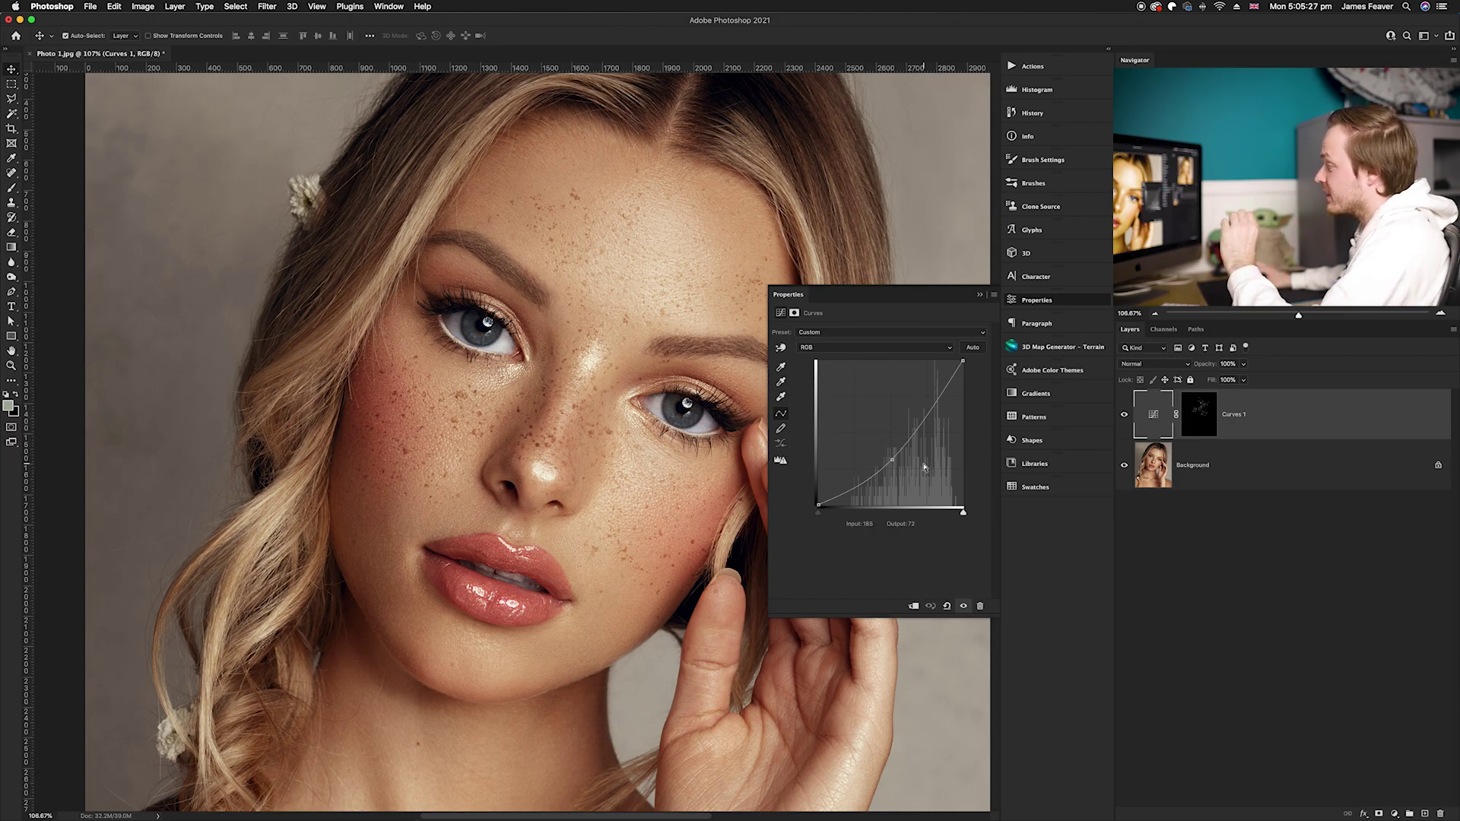
drag(892, 460, 893, 444)
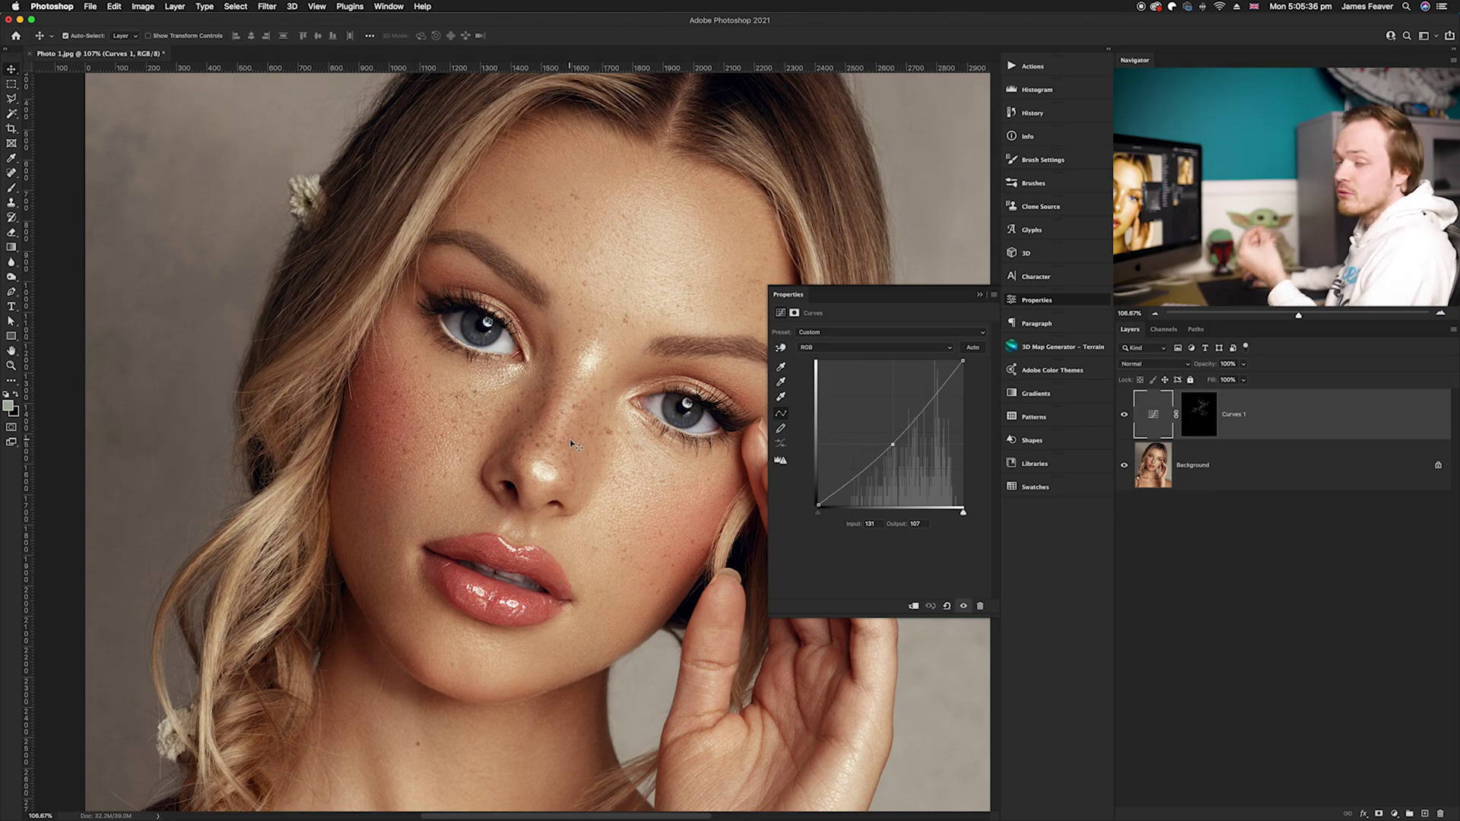
drag(893, 444, 894, 479)
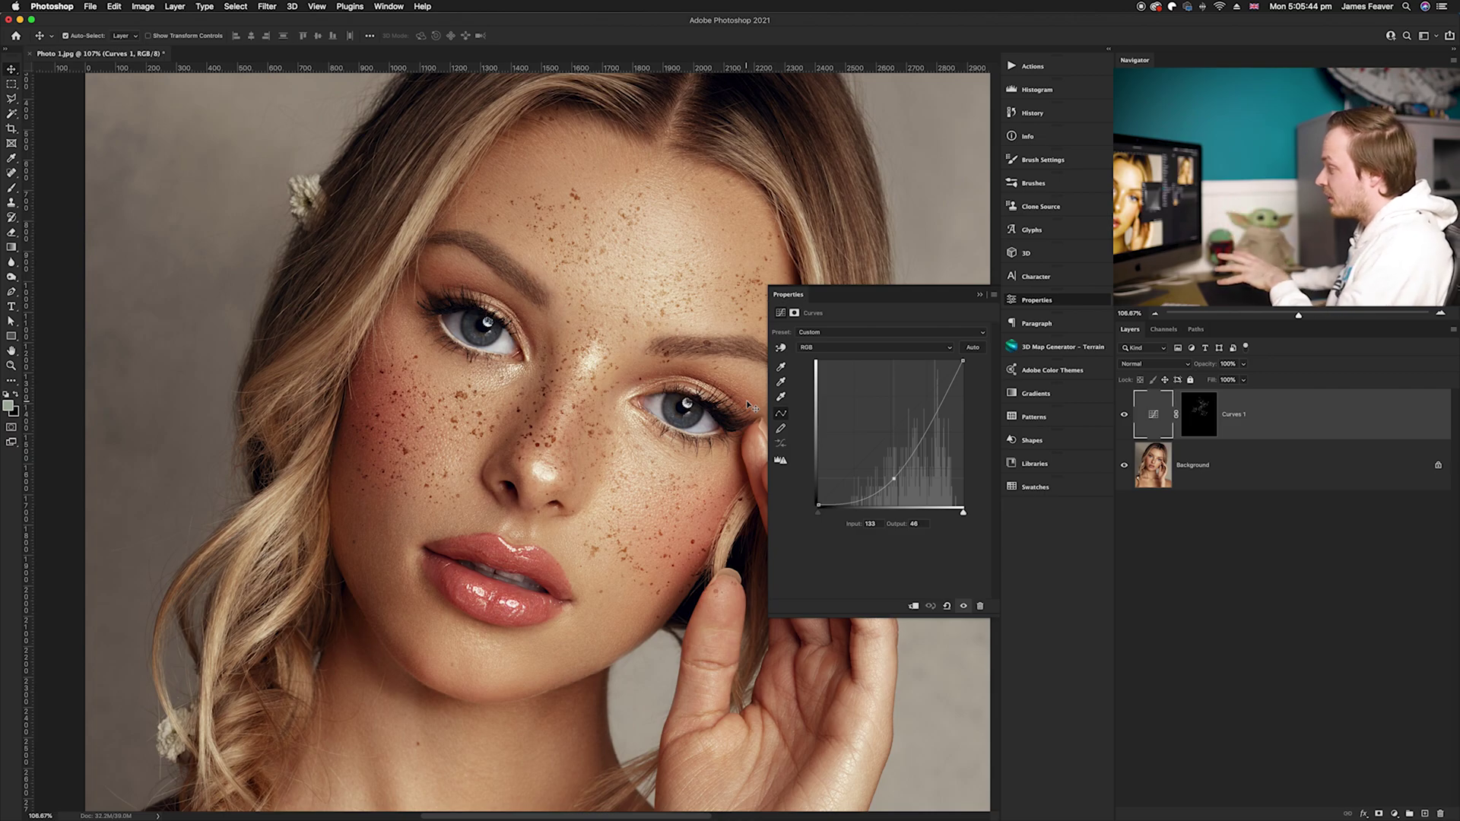
drag(894, 479, 894, 449)
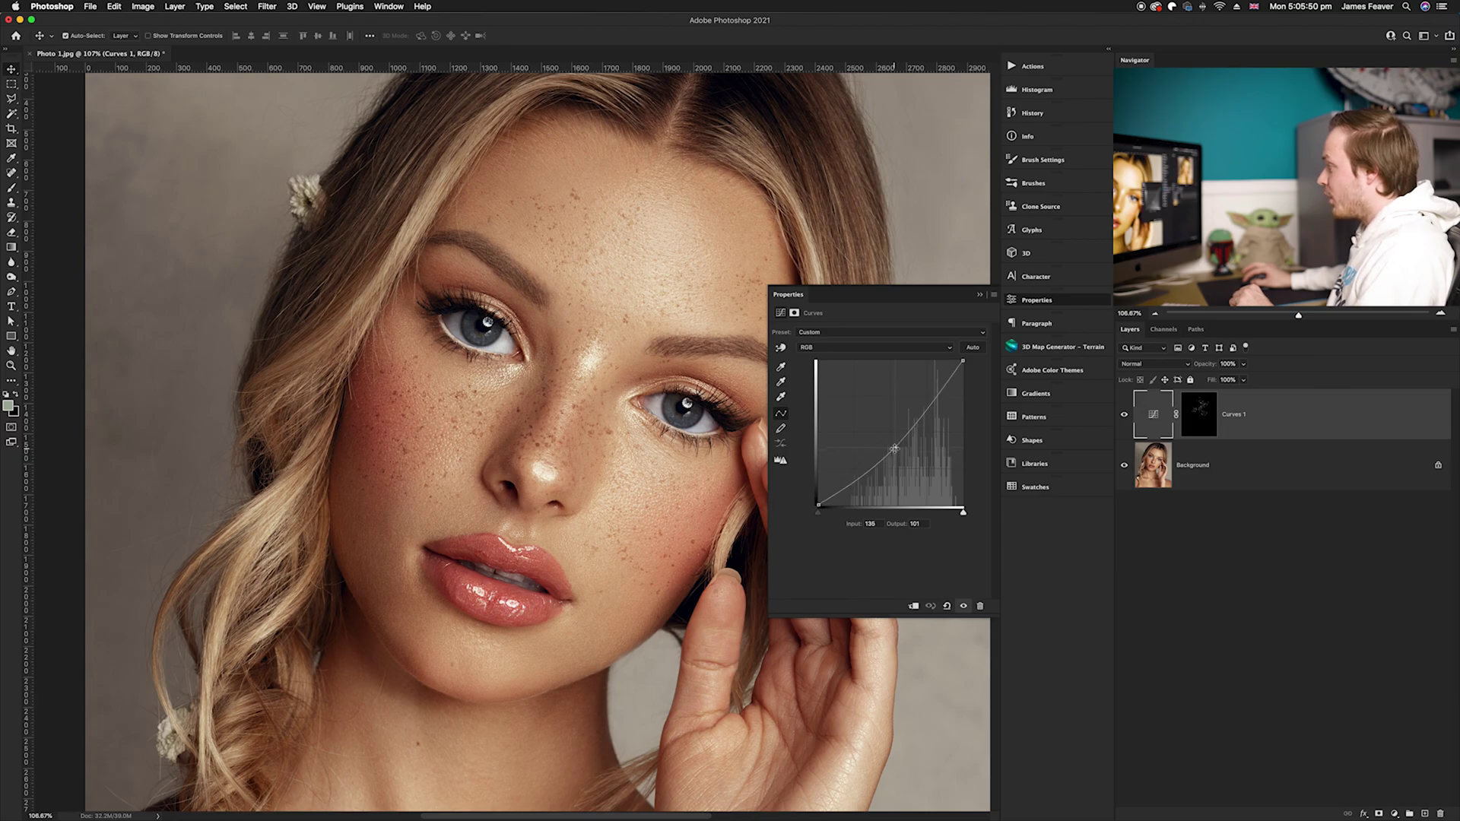
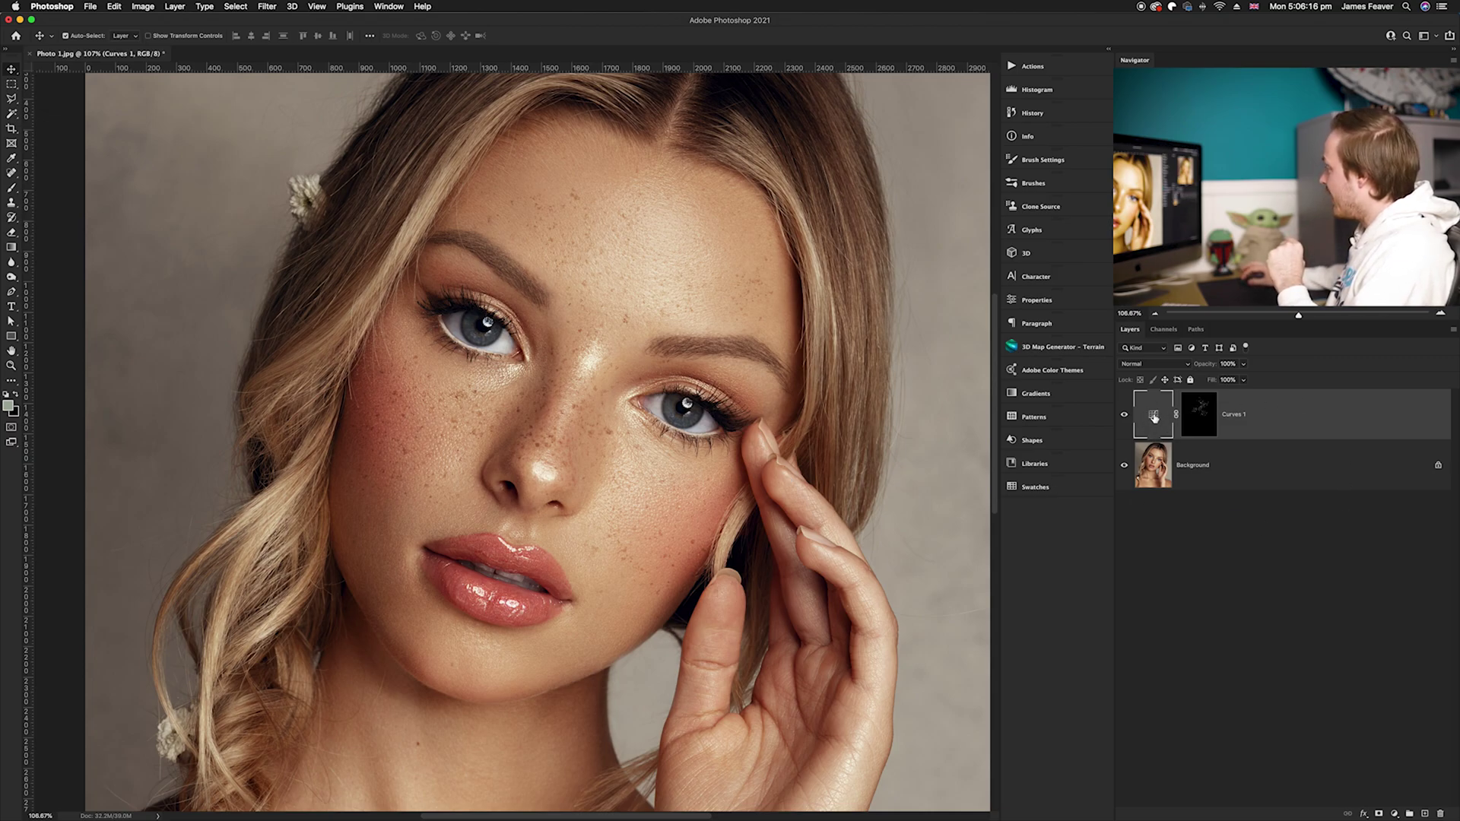
click(1194, 421)
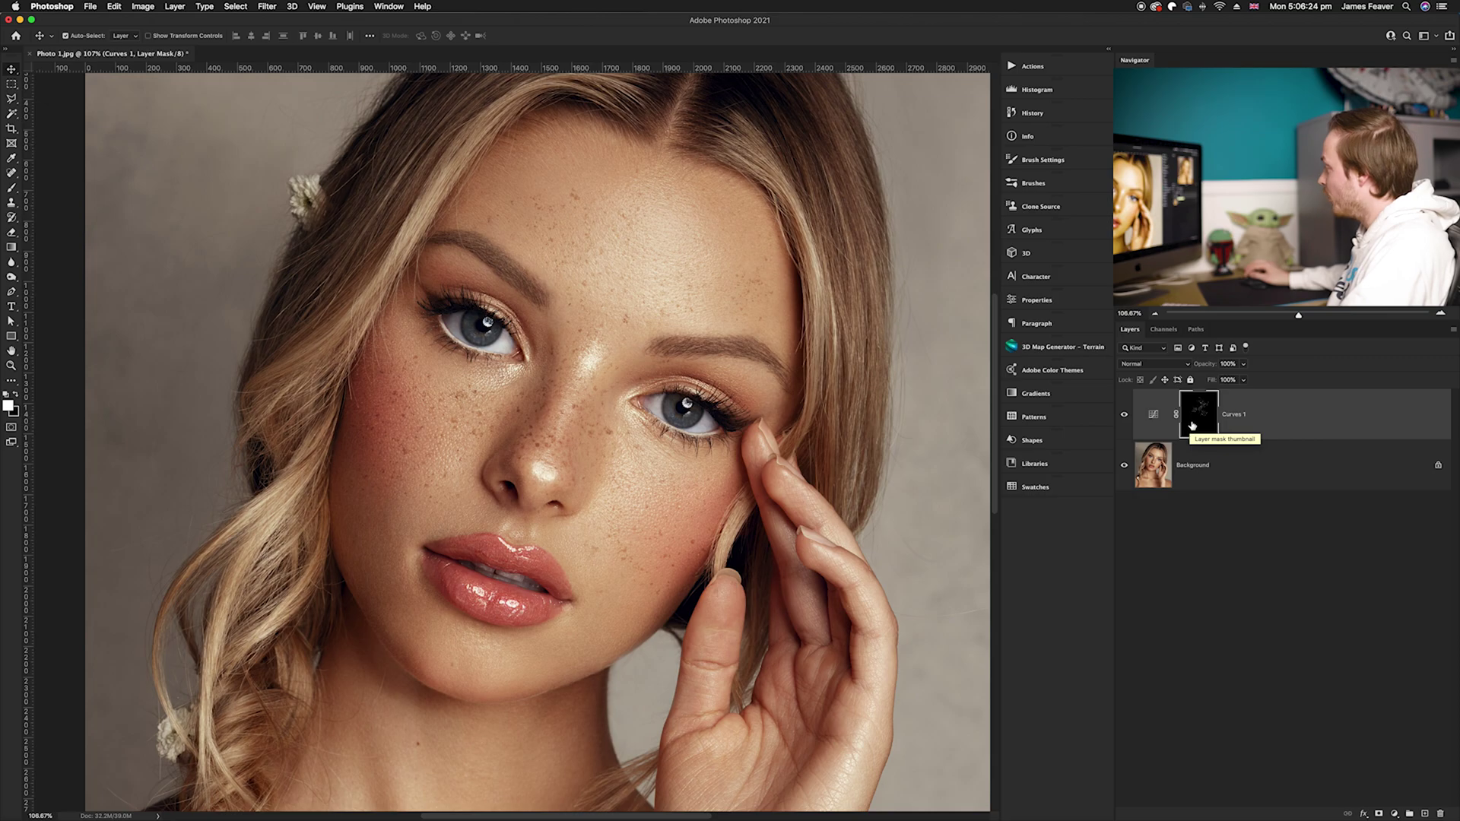
Display the Curves 1 layer mask on its own to inspect the painted freckle spots, and return to the photo
alt+click(1198, 417)
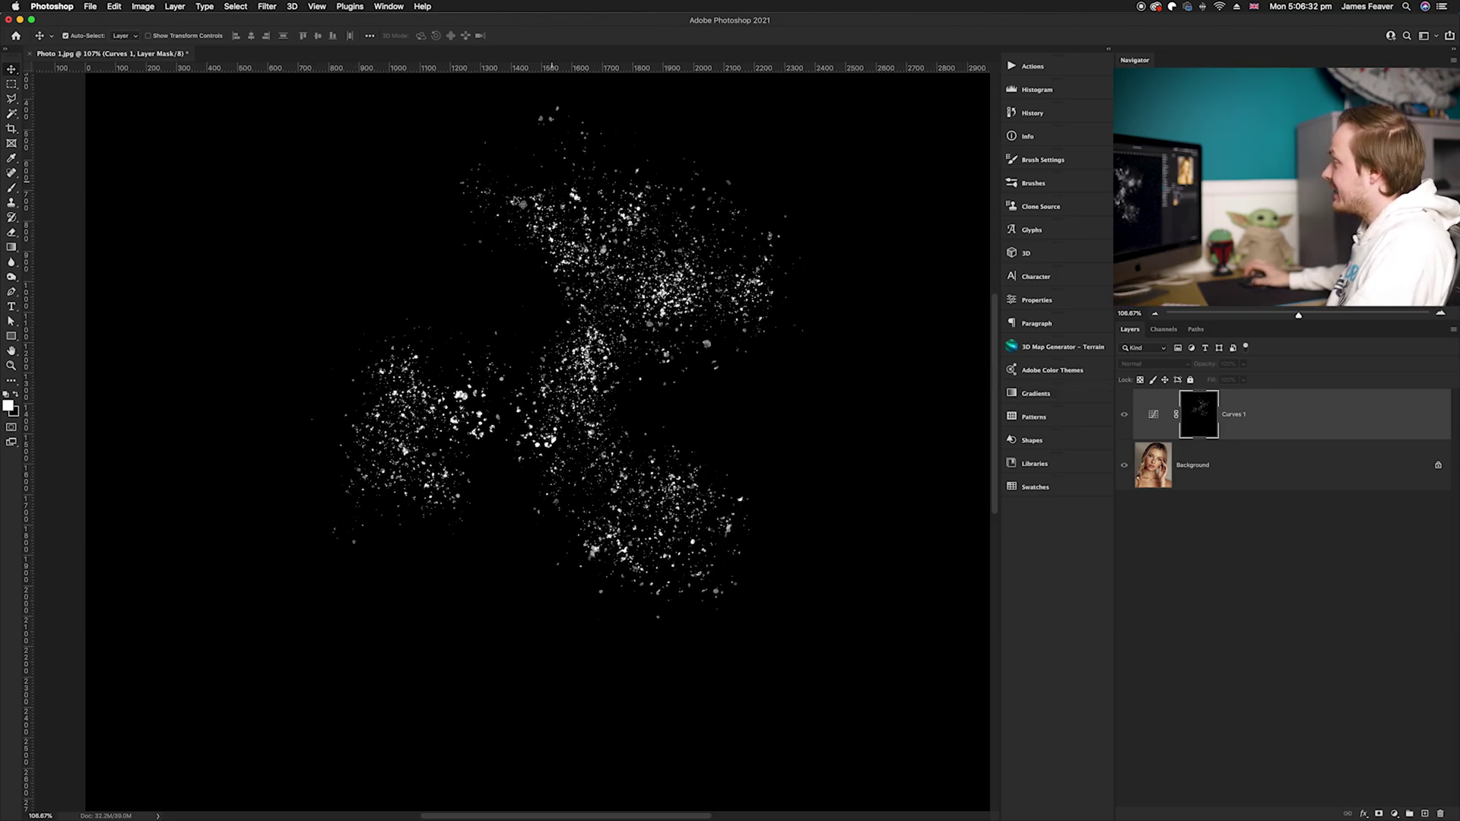
key(super+minus)
key(super+minus)
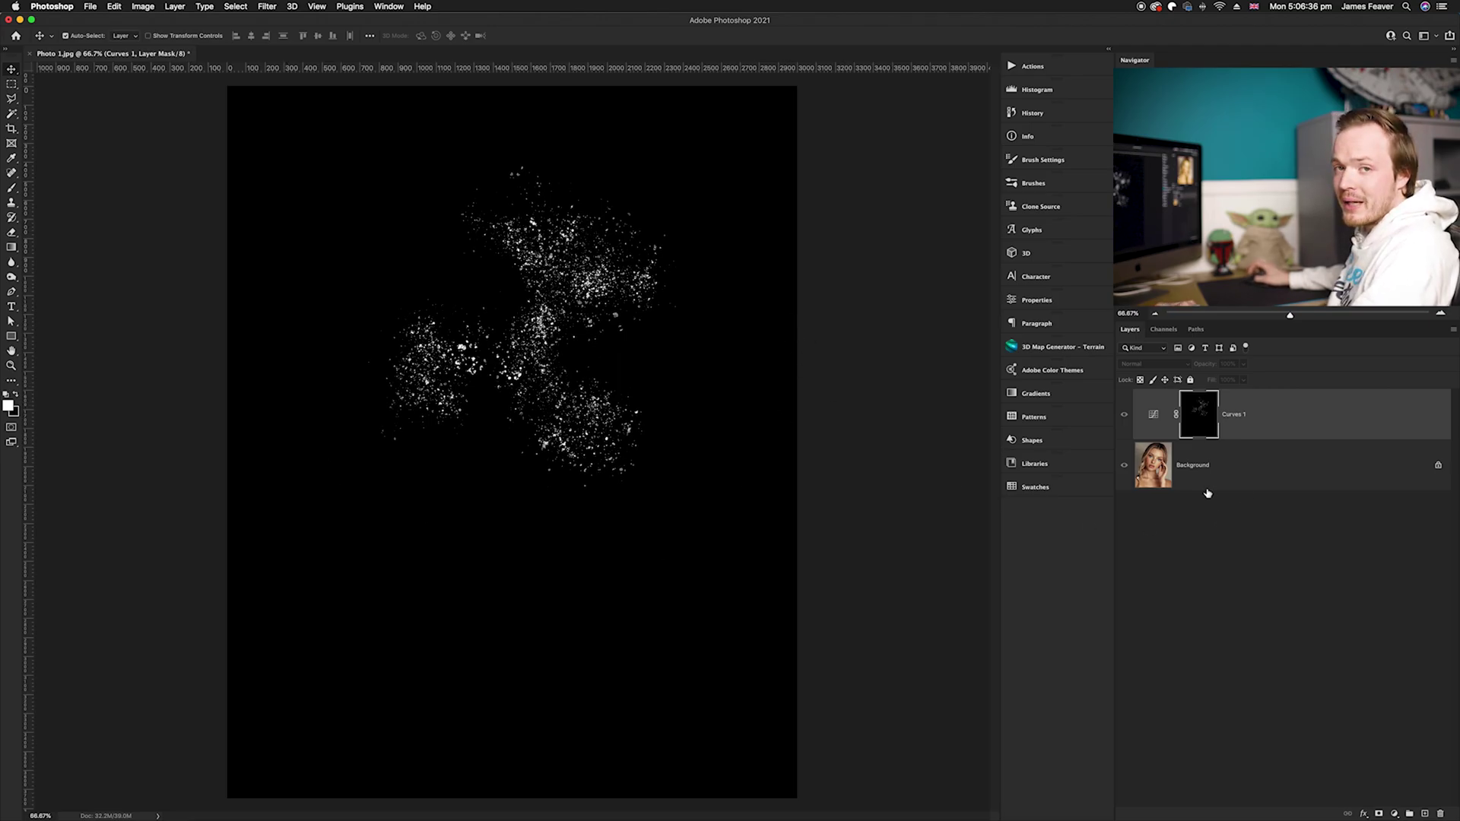
click(1151, 417)
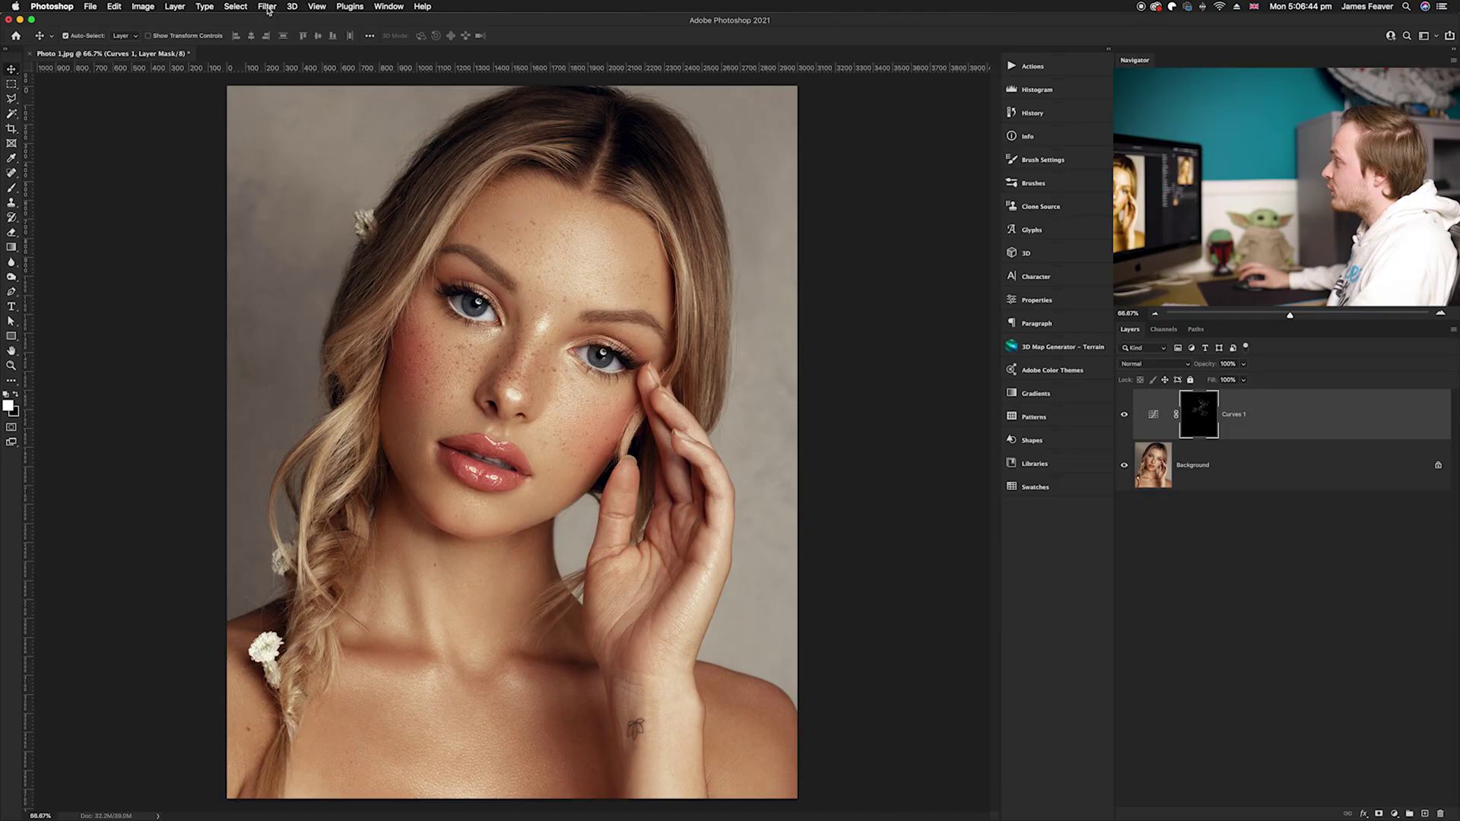
Soften the freckles on the Curves 1 layer mask with a Gaussian Blur of 1.5 pixels radius
click(266, 7)
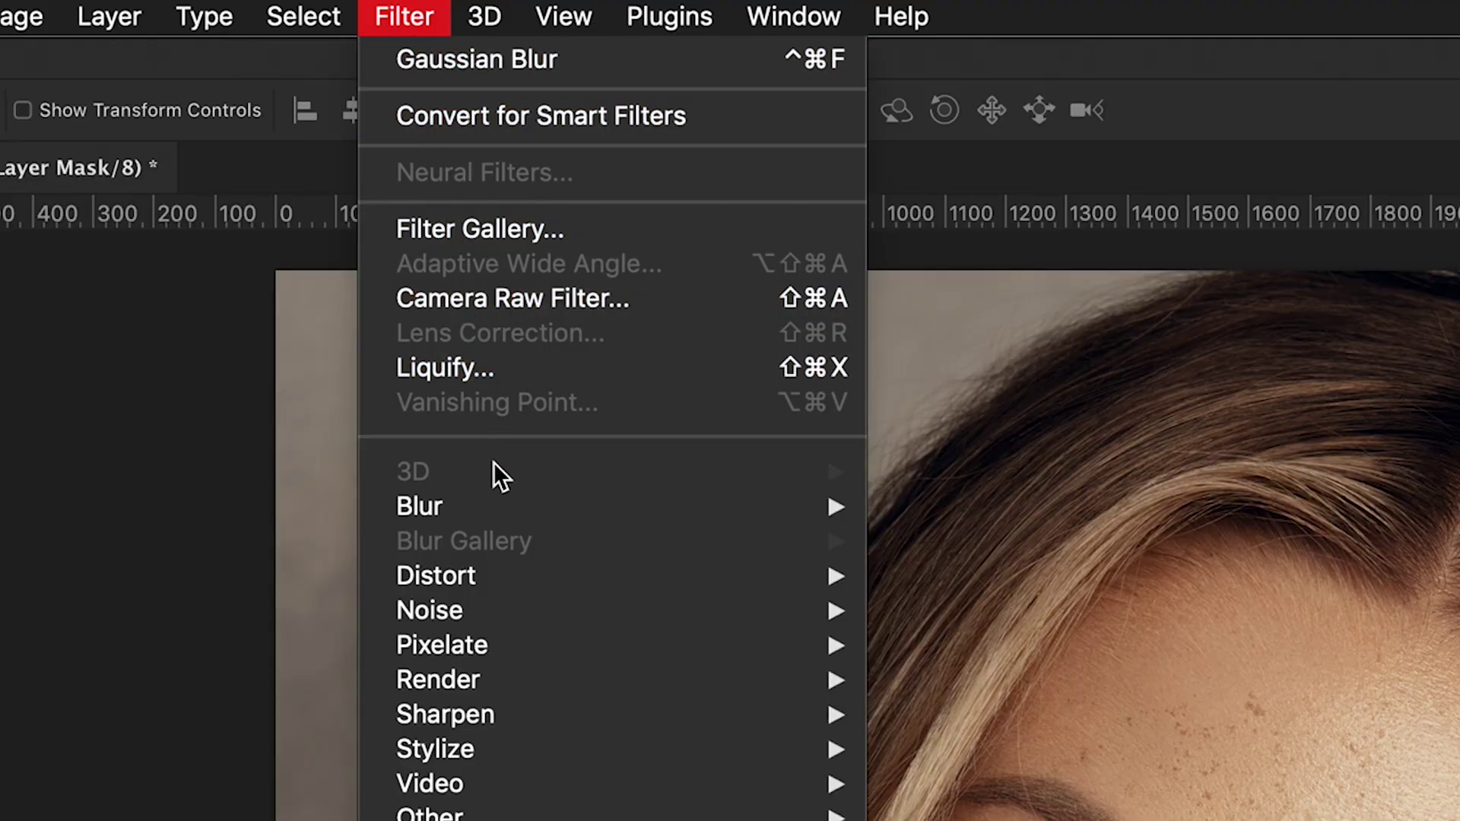
mouse_move(505, 506)
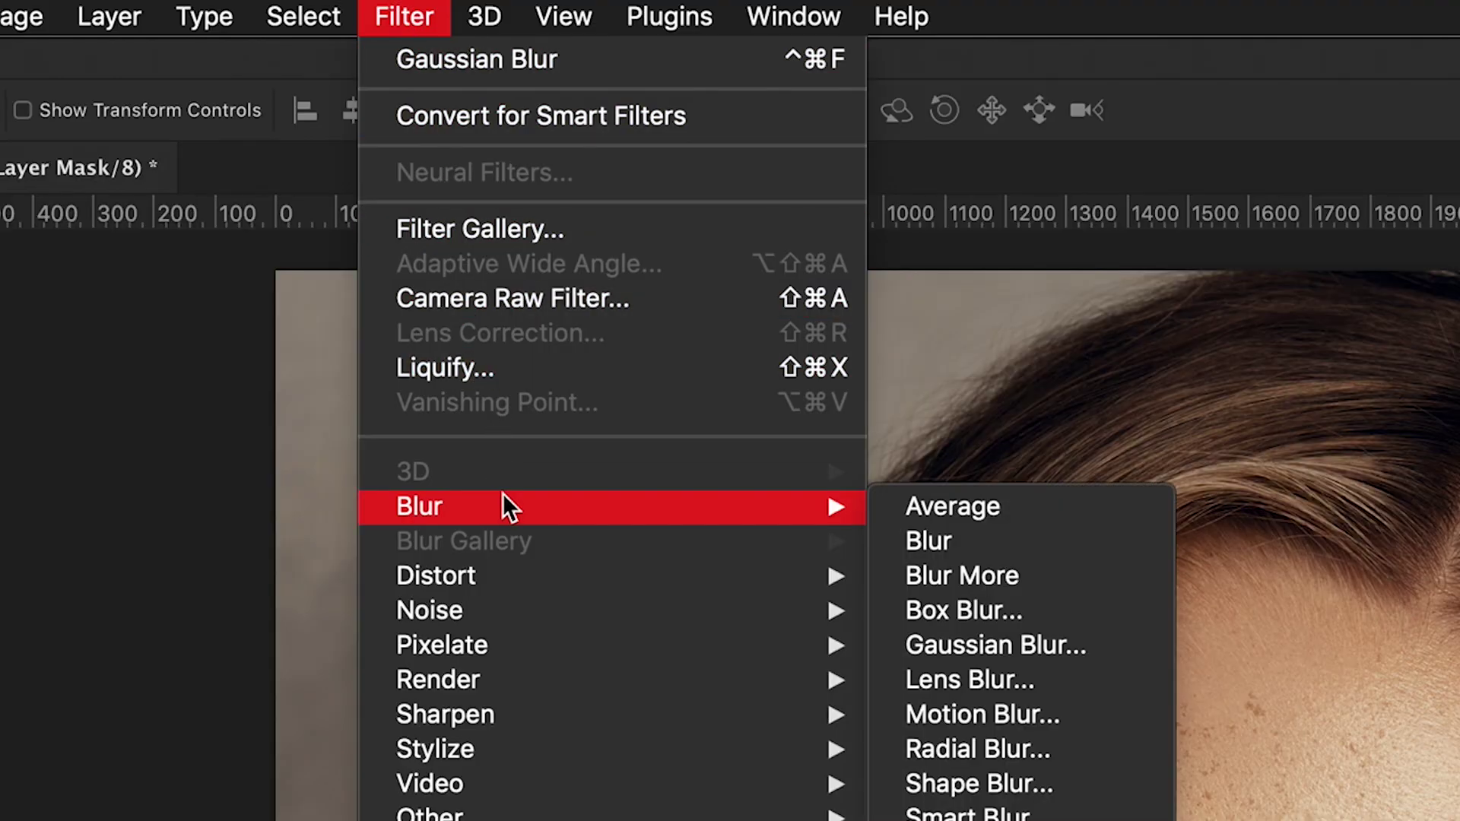
click(978, 647)
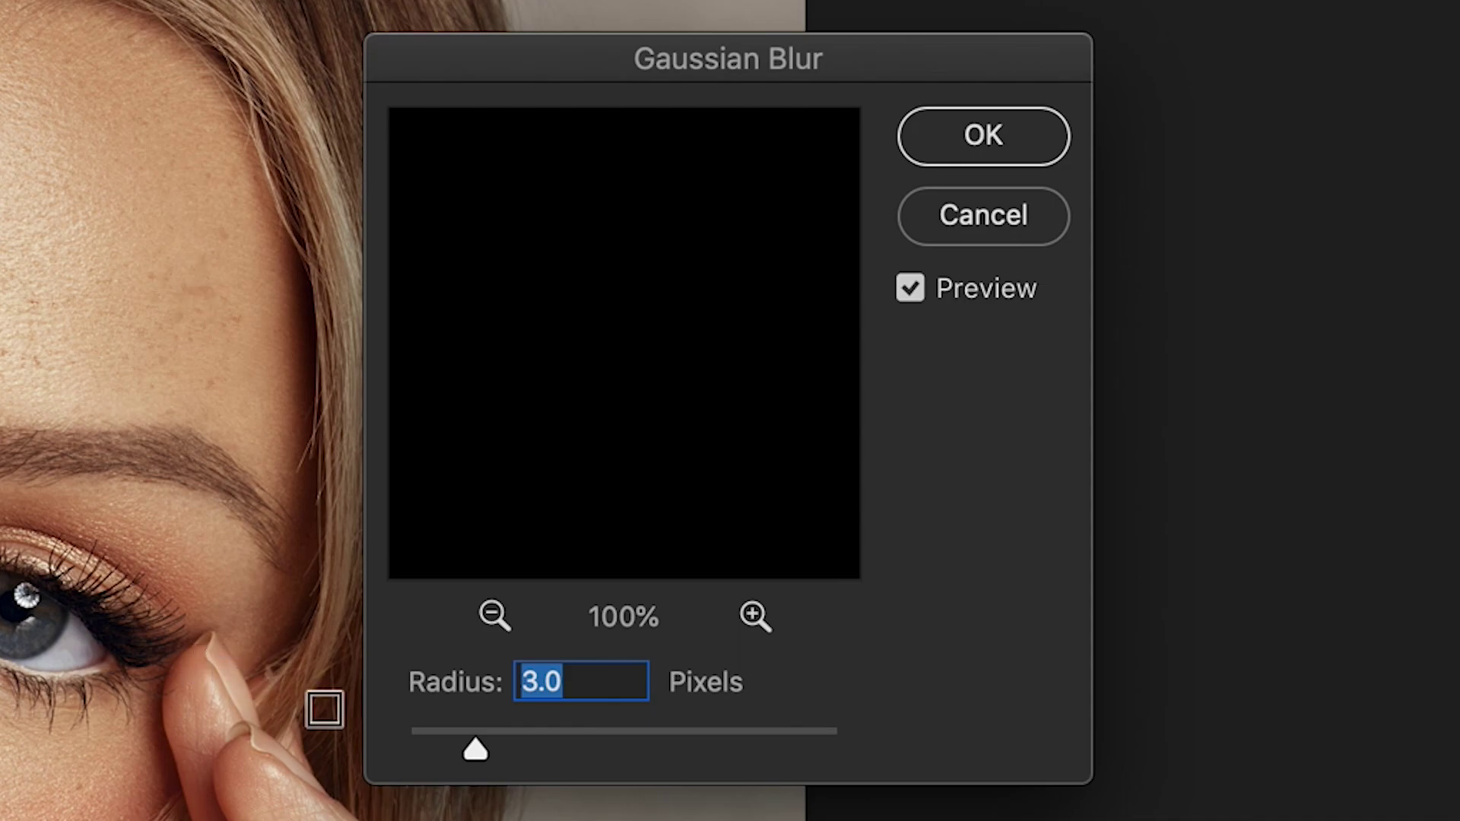
drag(471, 753, 446, 751)
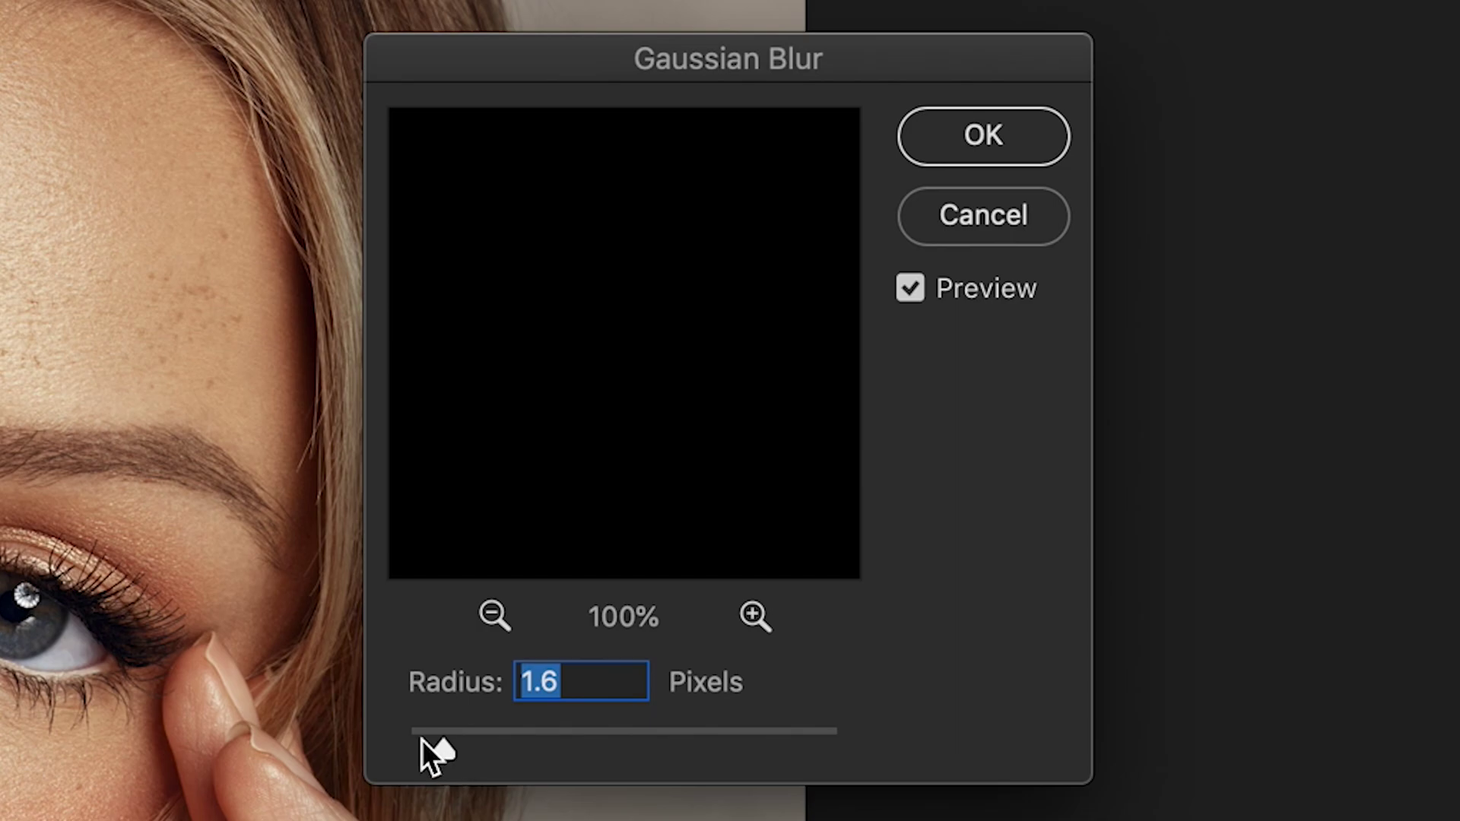
drag(444, 750, 449, 753)
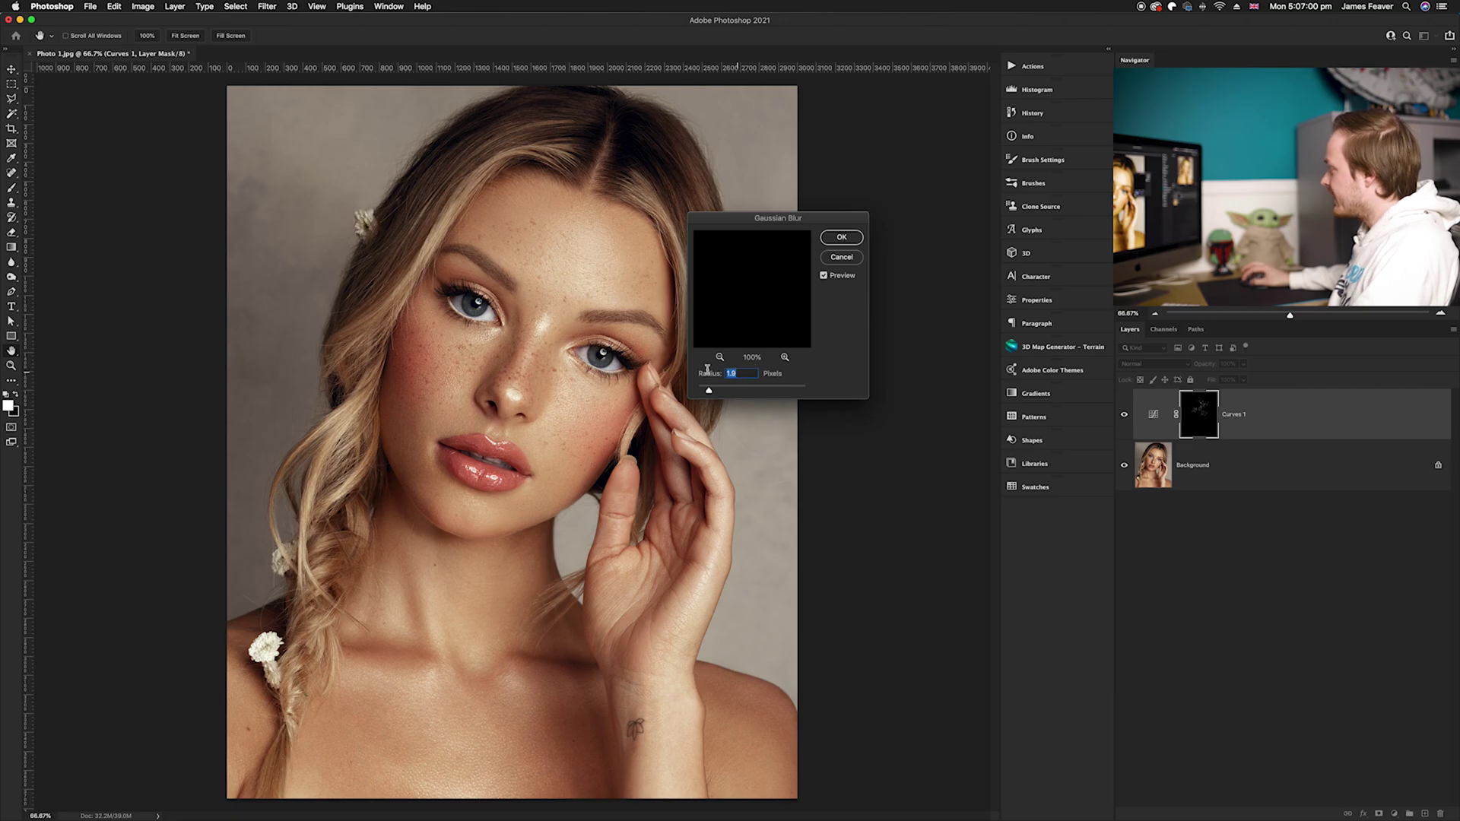
text(1.5)
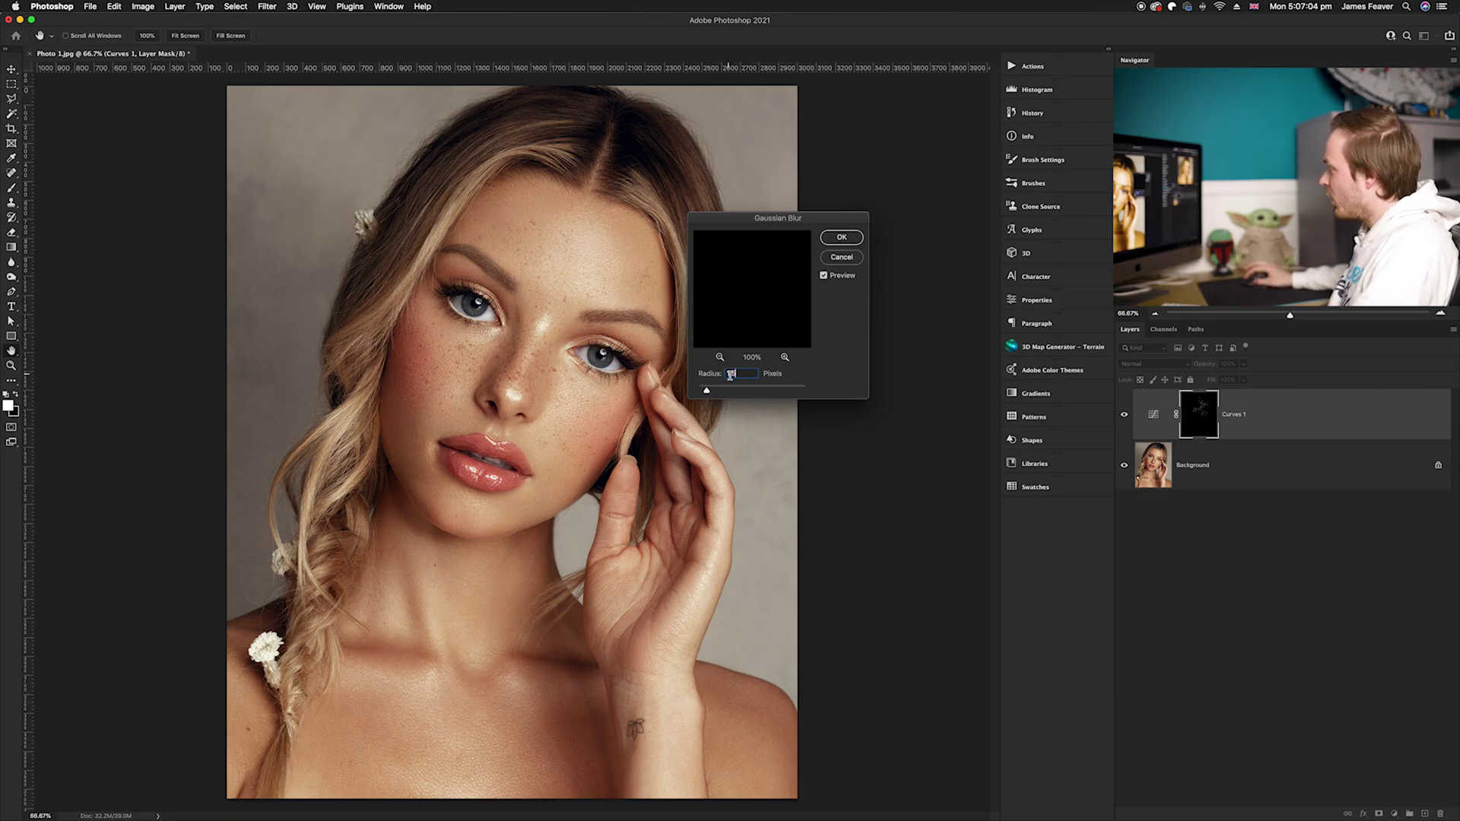
click(841, 238)
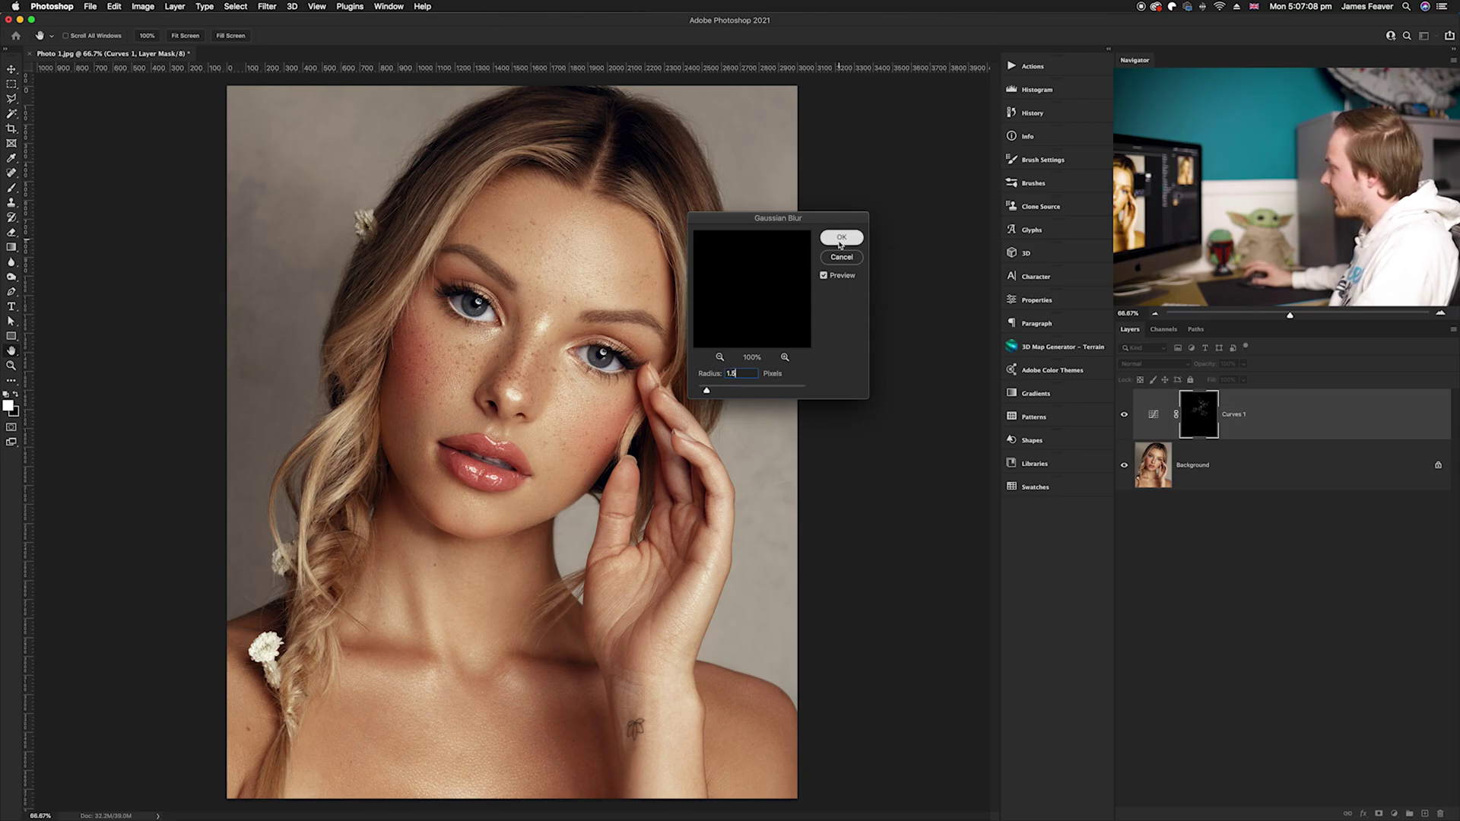
scroll(497, 343, up, 2)
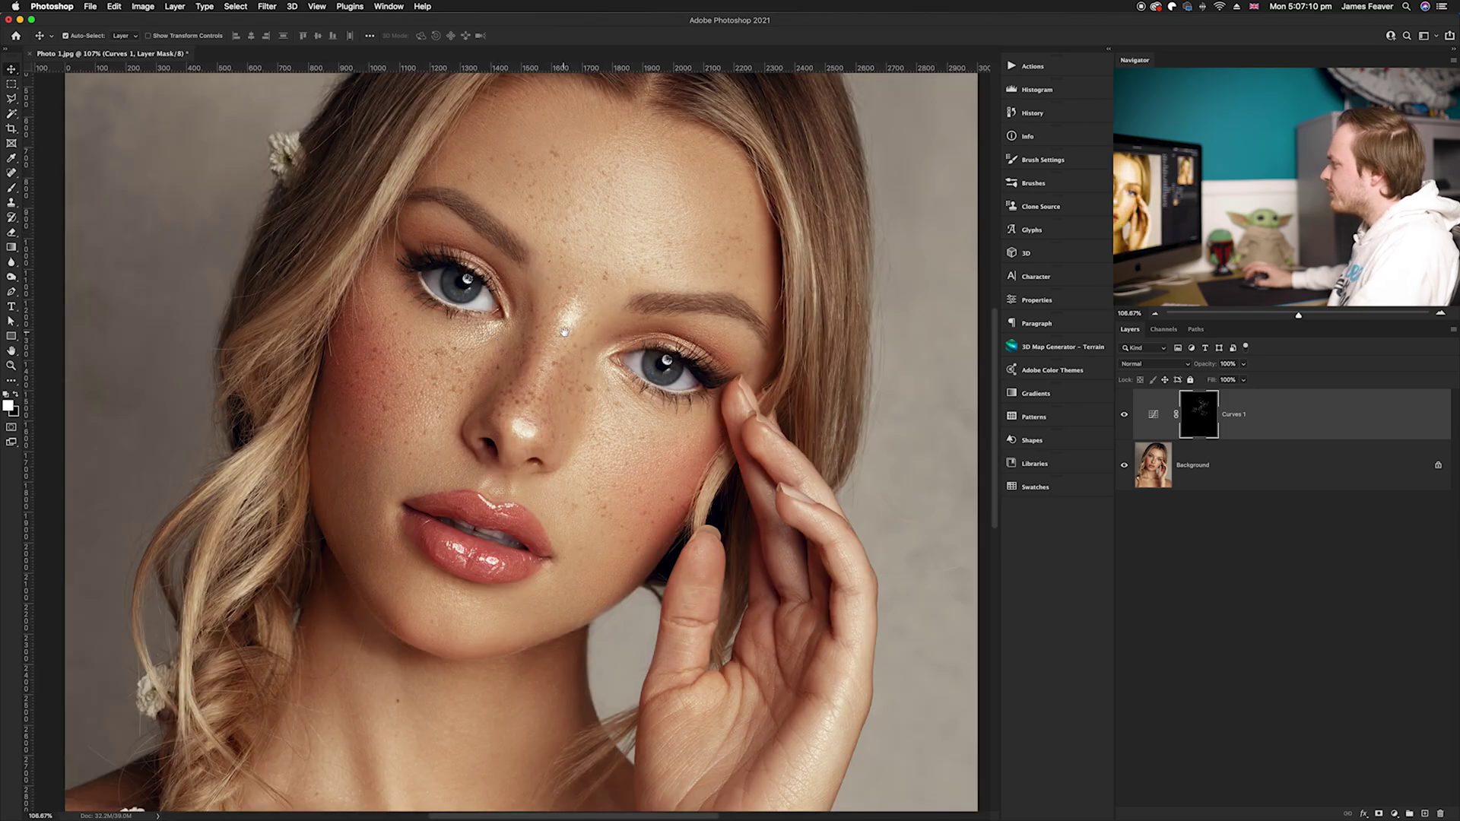
scroll(564, 332, up, 2)
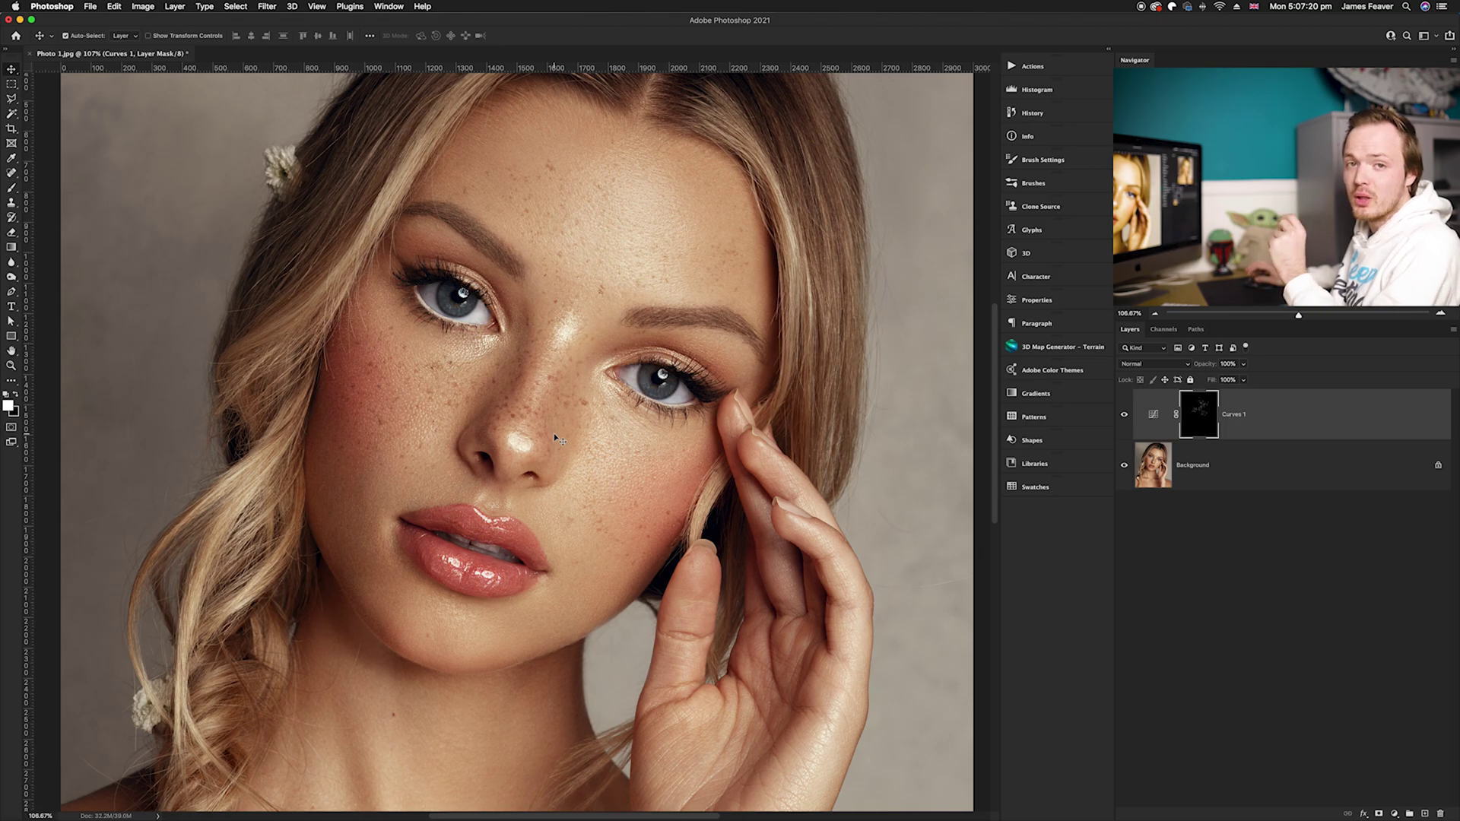
Add a Black & White adjustment layer above Curves 1 with Yellows at -18 and Reds at 76
click(1225, 710)
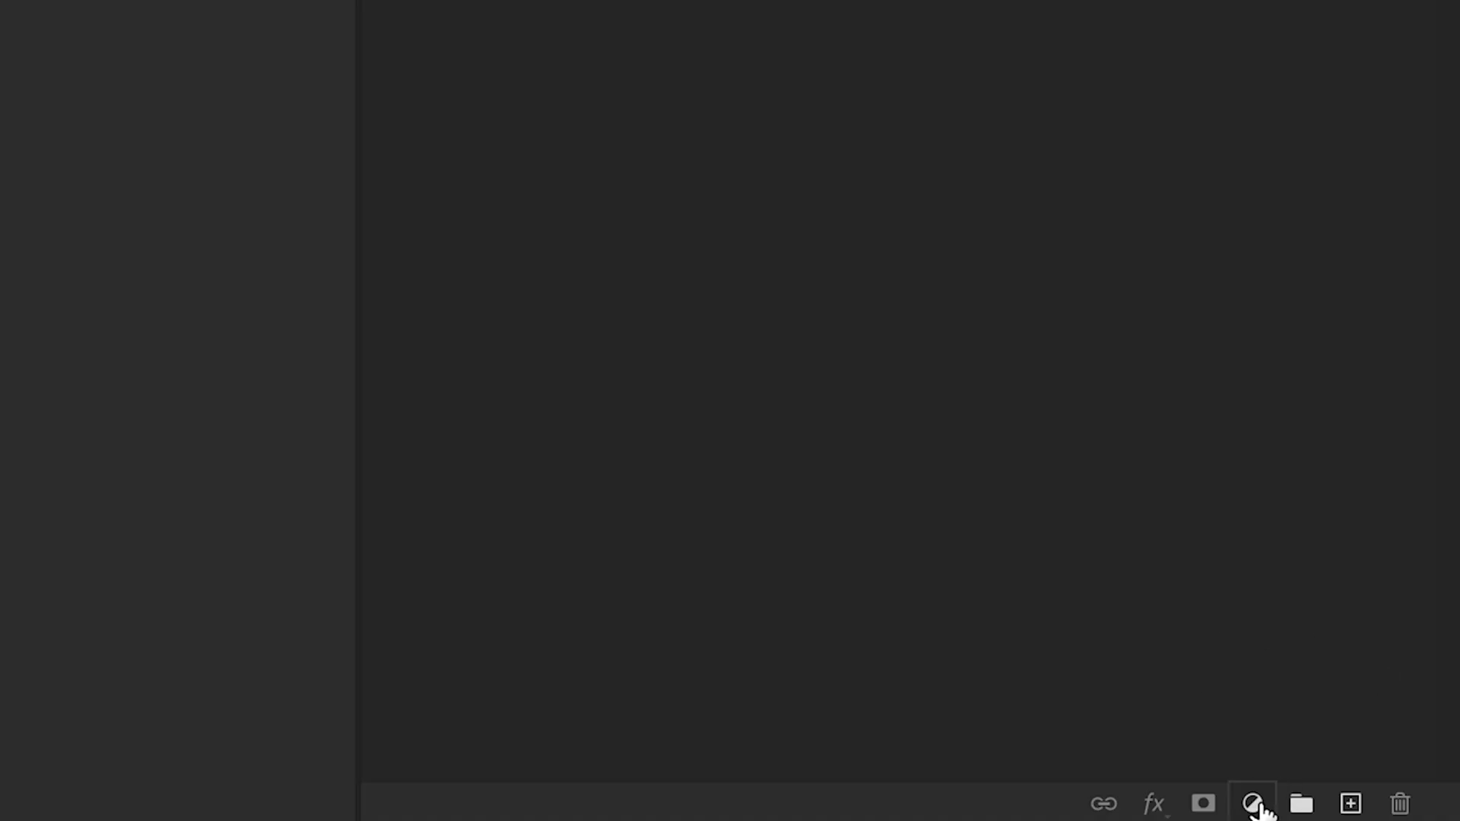
click(1253, 803)
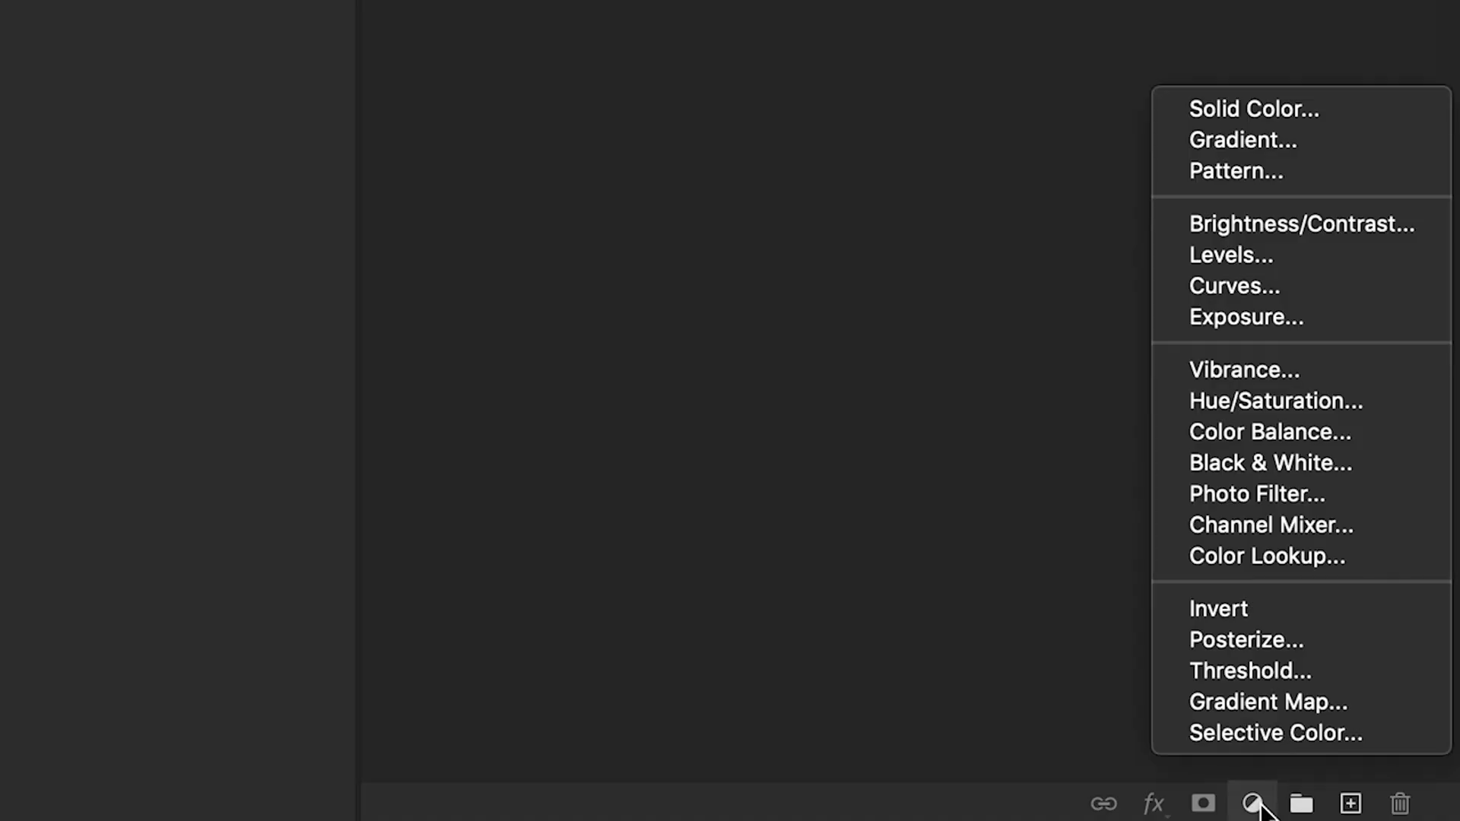
click(1215, 464)
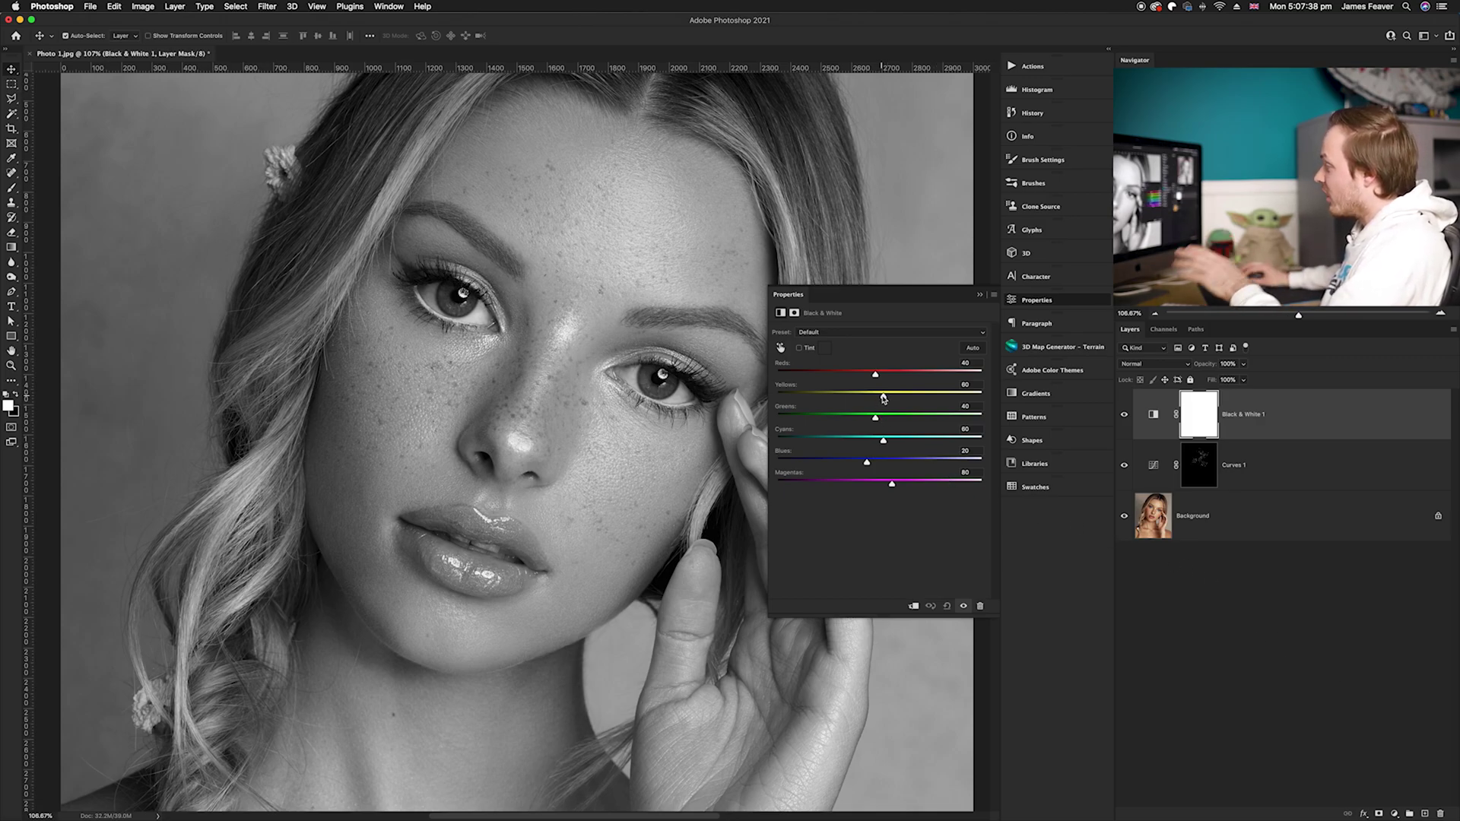
drag(883, 397, 852, 399)
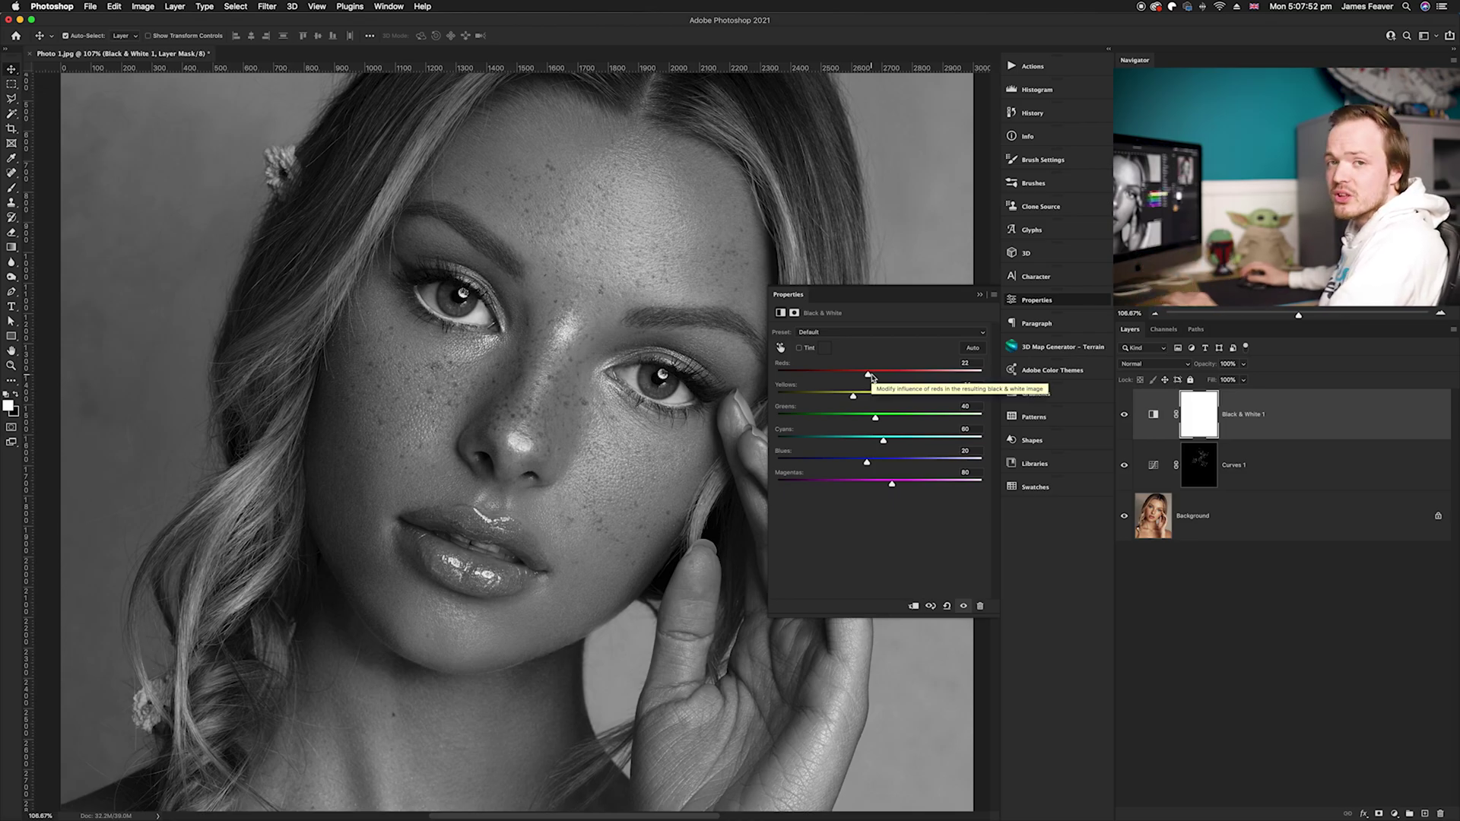
mouse_move(872, 376)
mouse_down()
mouse_move(833, 399)
mouse_move(893, 380)
mouse_up()
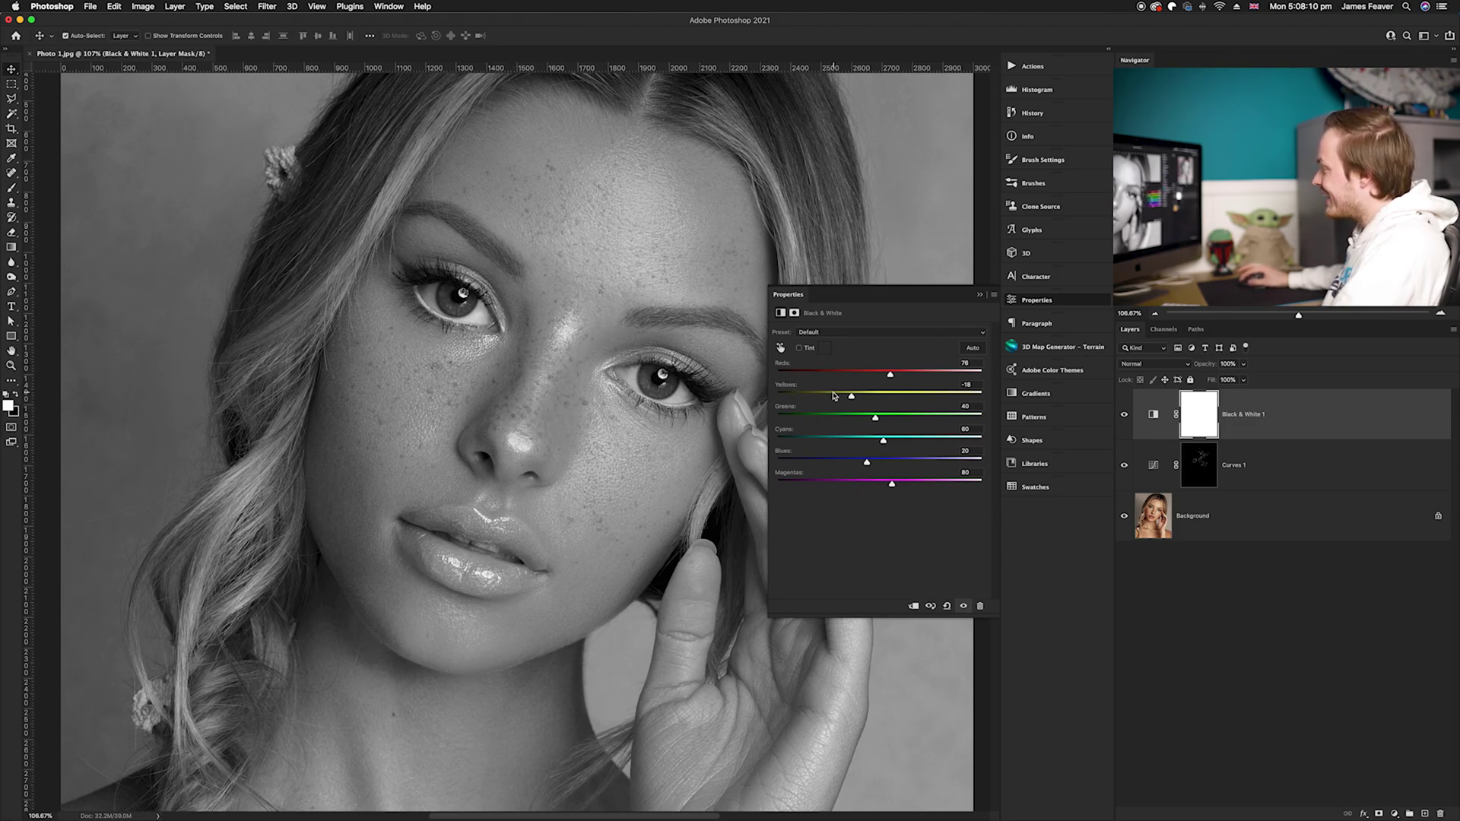
click(1023, 306)
Set the Black & White 1 layer's blend mode to Luminosity and toggle its visibility to compare the effect
click(1160, 417)
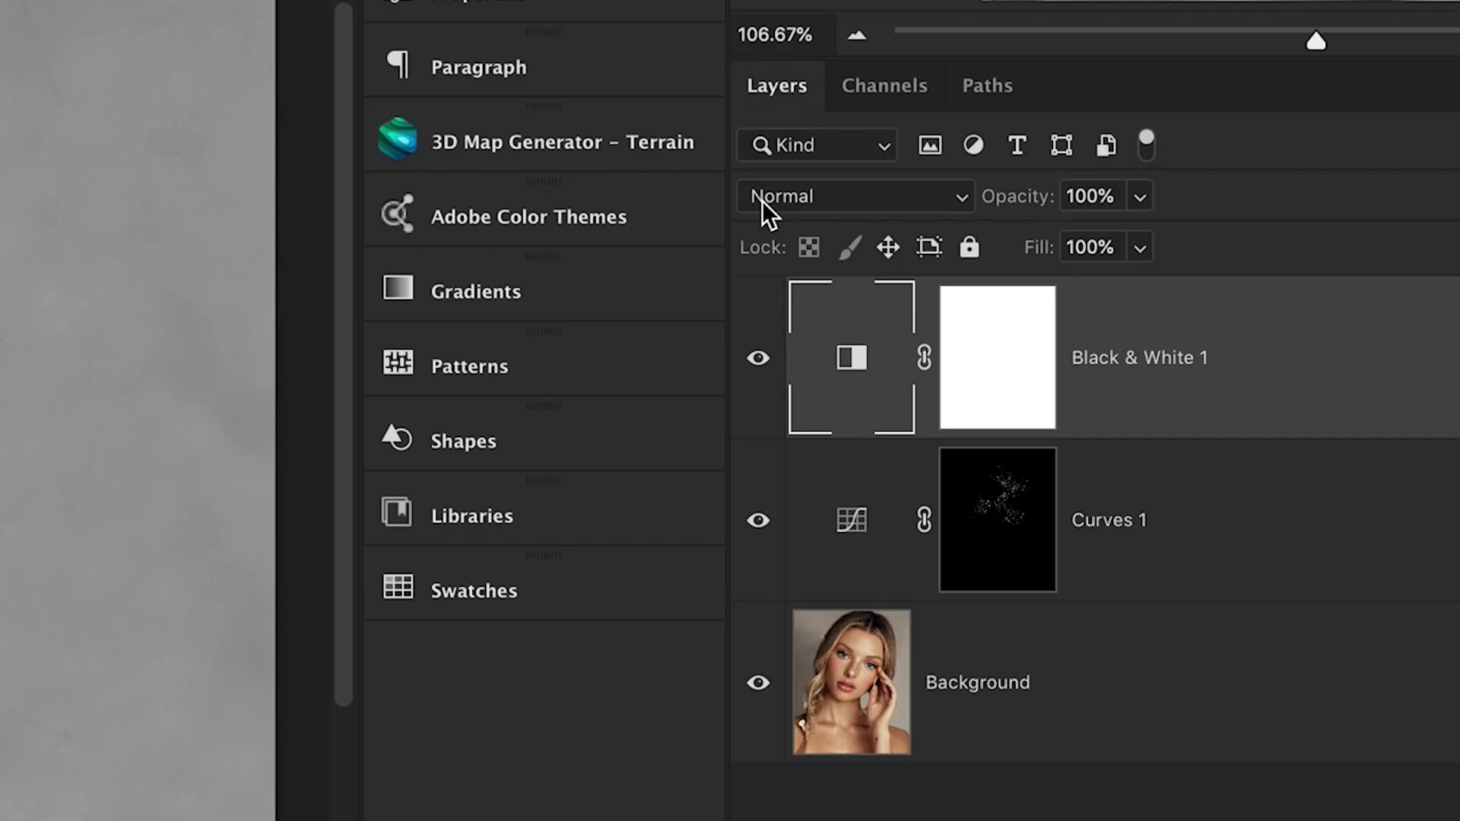
click(763, 199)
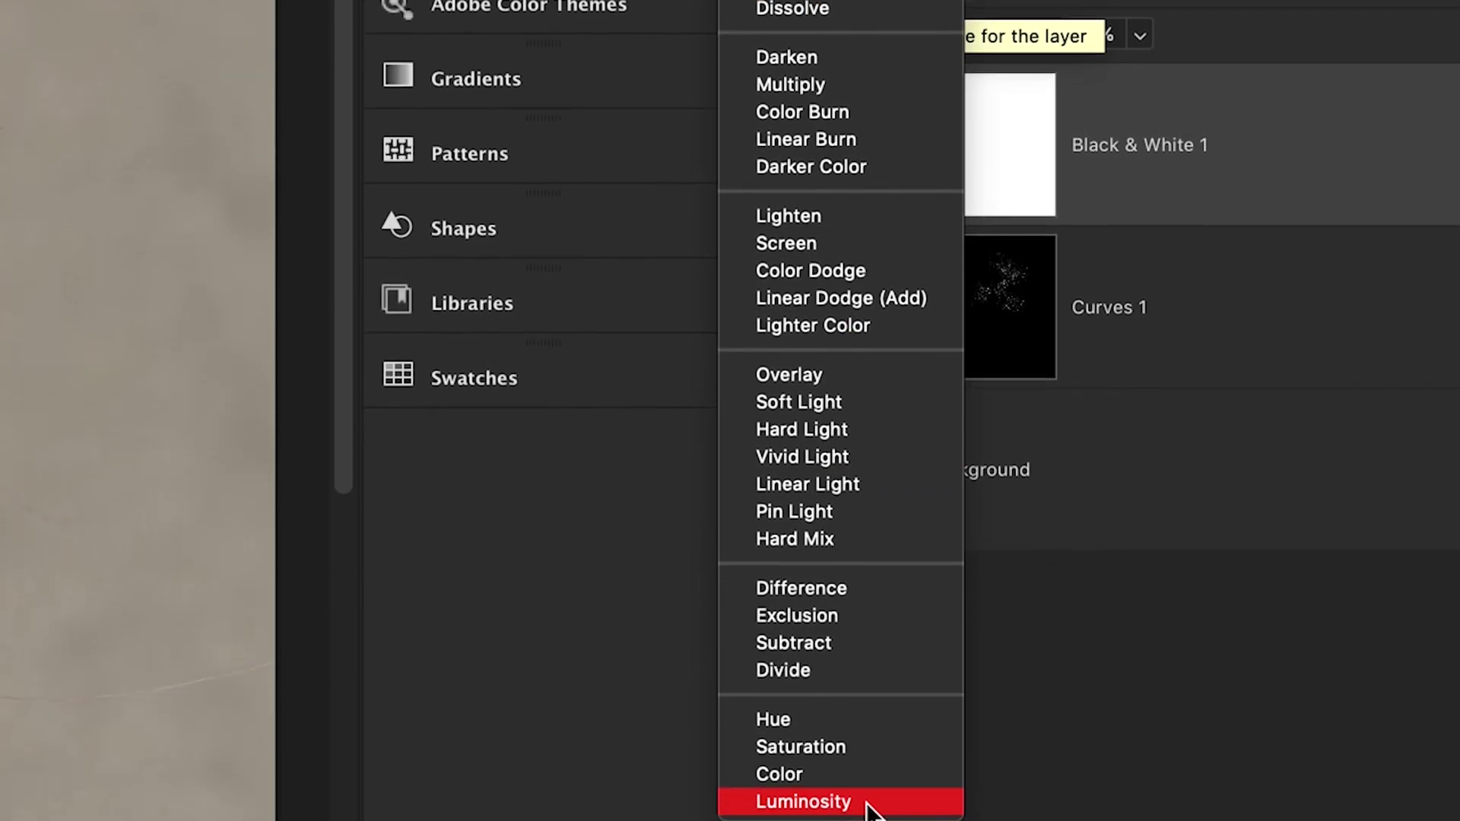
click(865, 650)
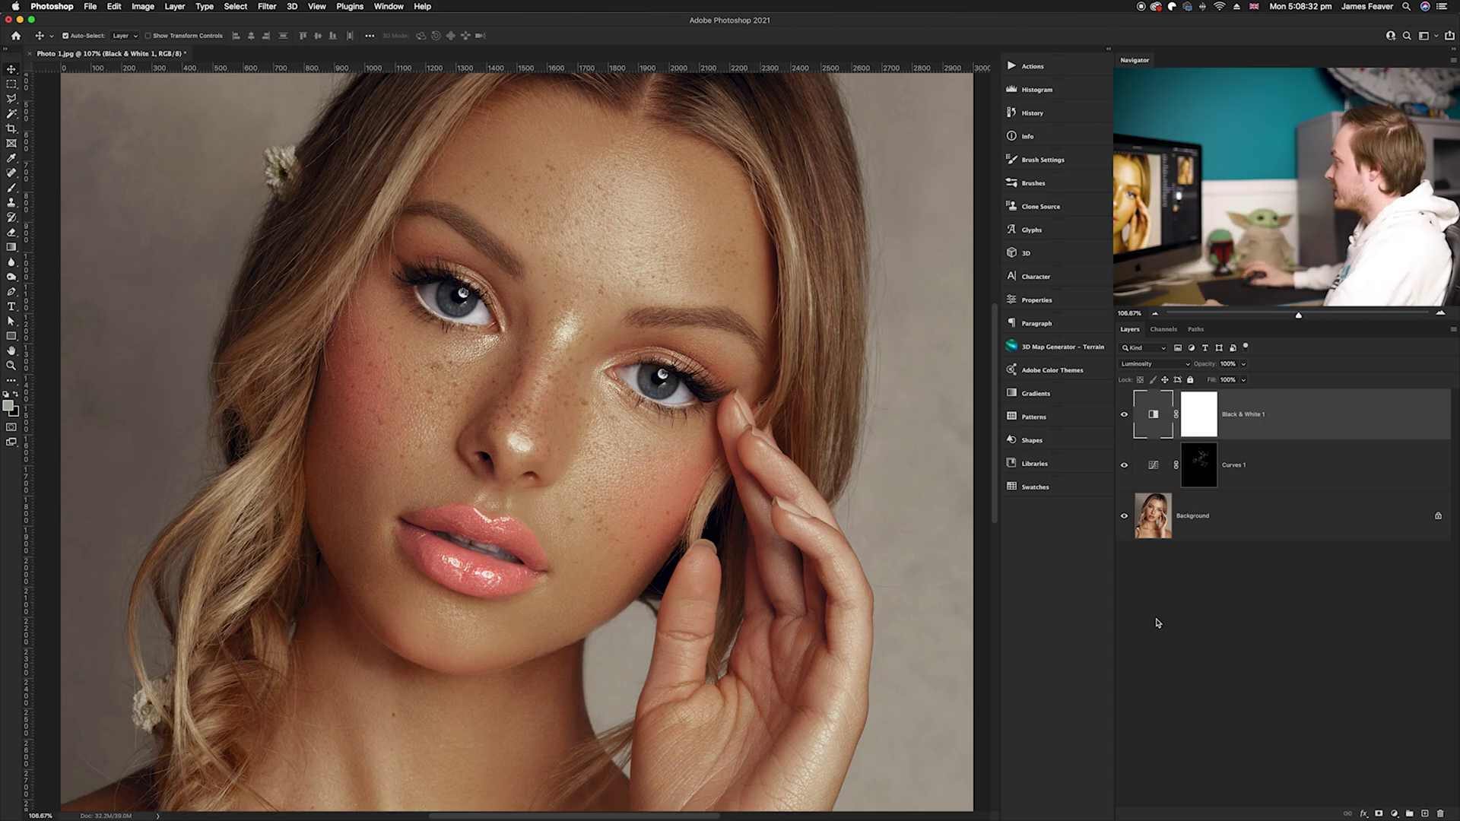
click(1125, 414)
click(1125, 415)
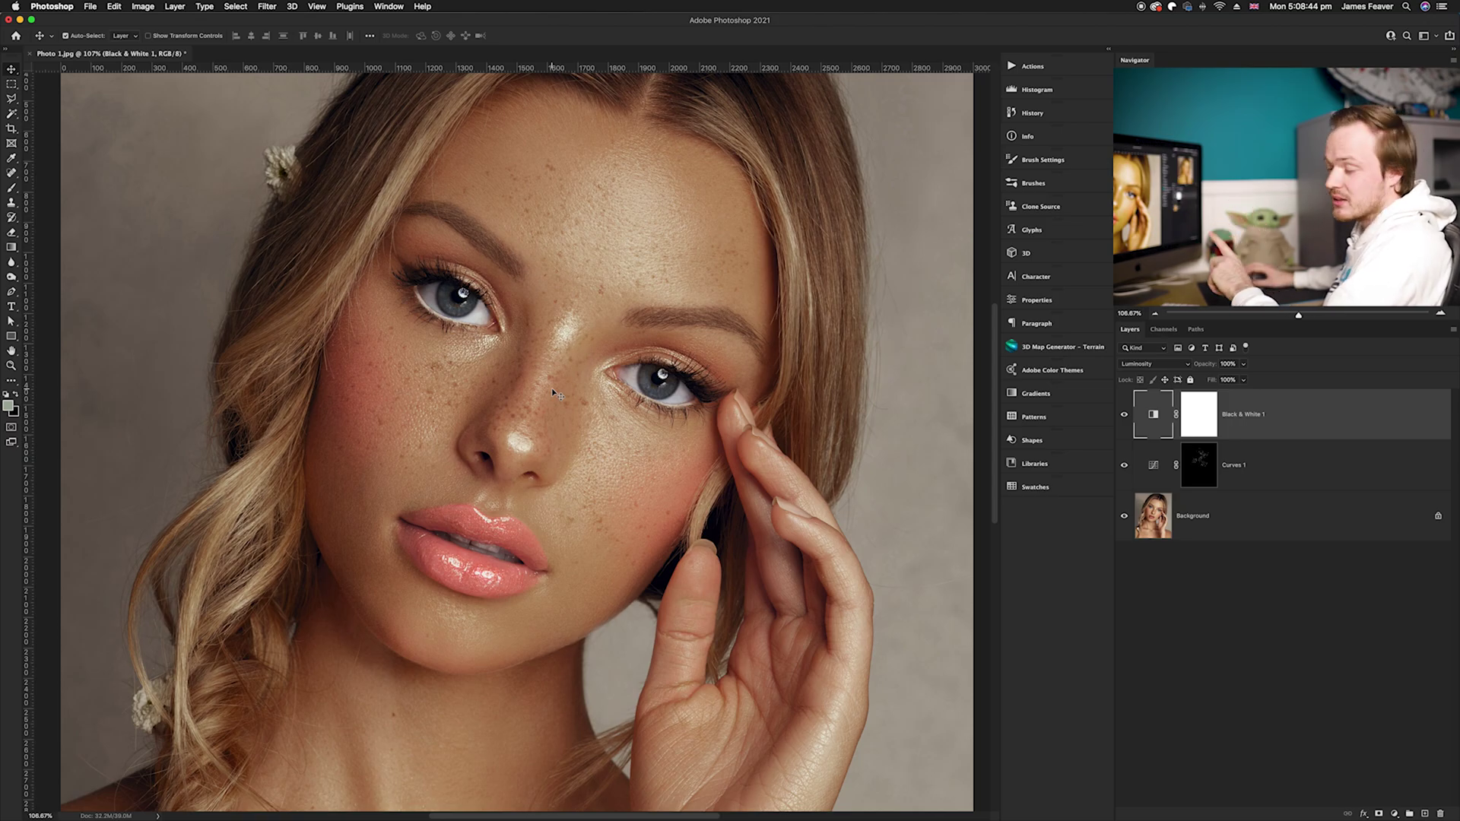
In the Black & White 1 layer's blending options, lower the Blend If Underlying Layer white limit to 92
double_click(1361, 418)
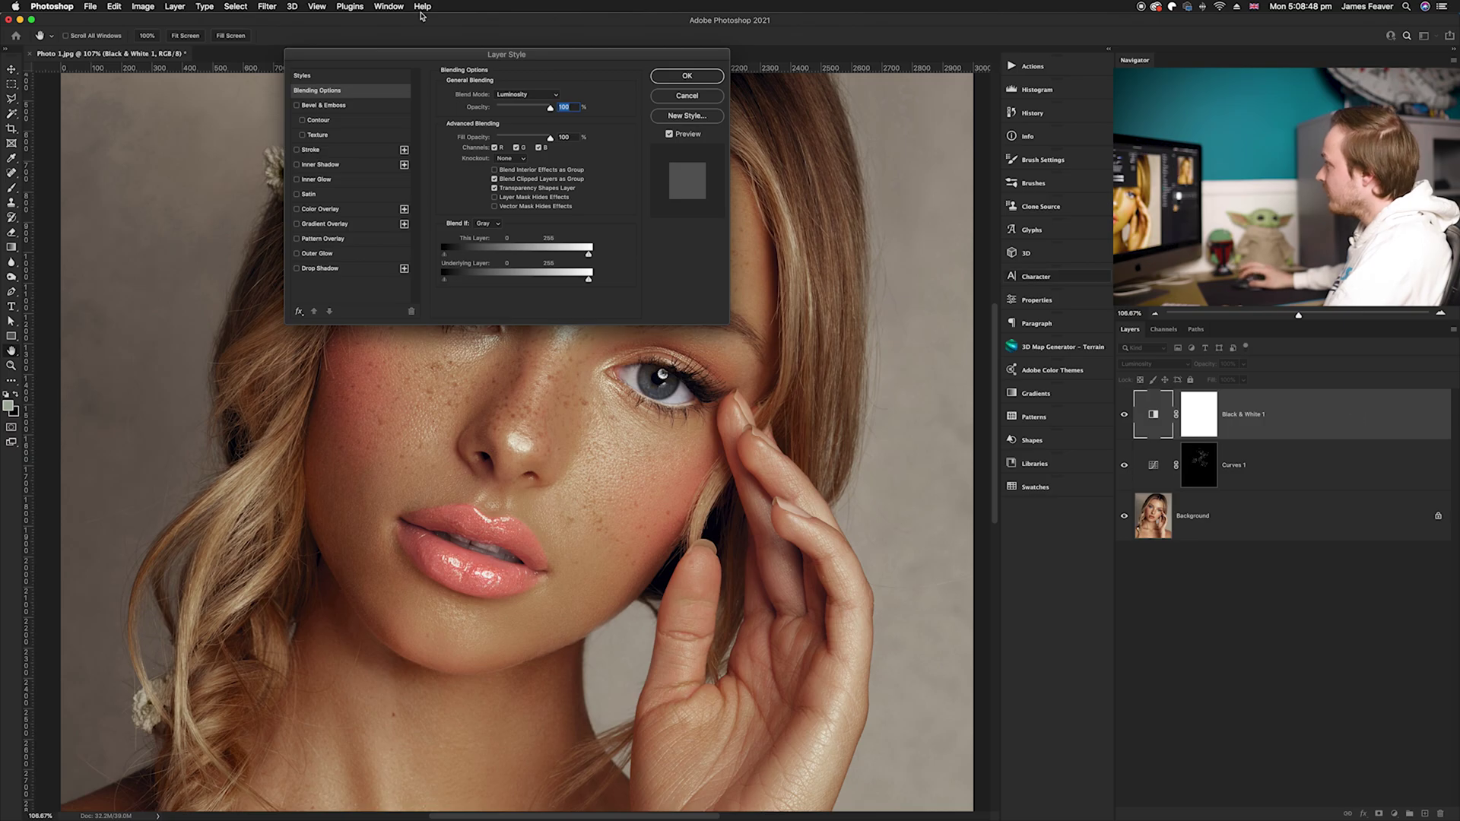
drag(514, 50, 365, 101)
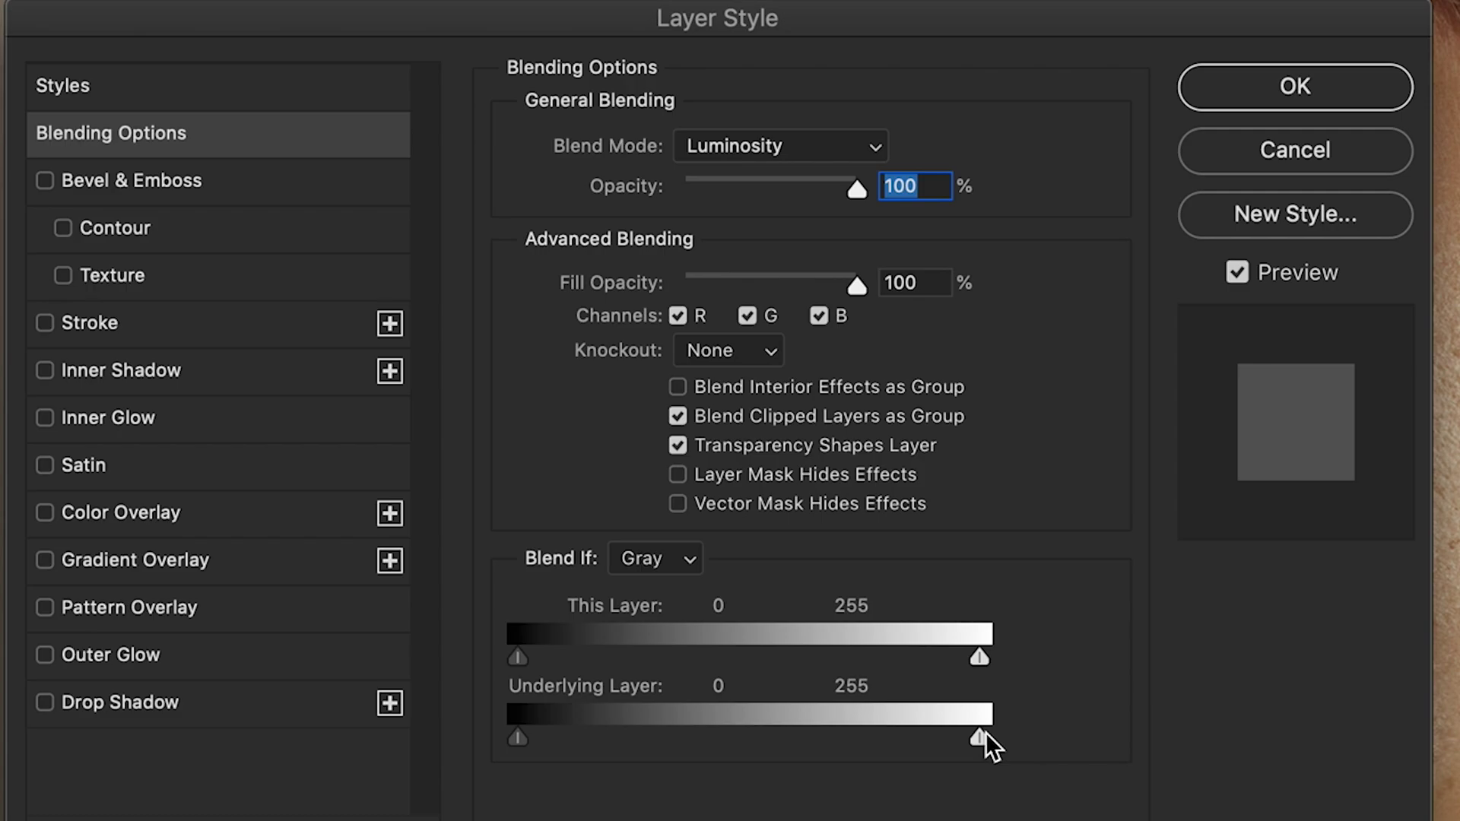
drag(981, 738, 852, 745)
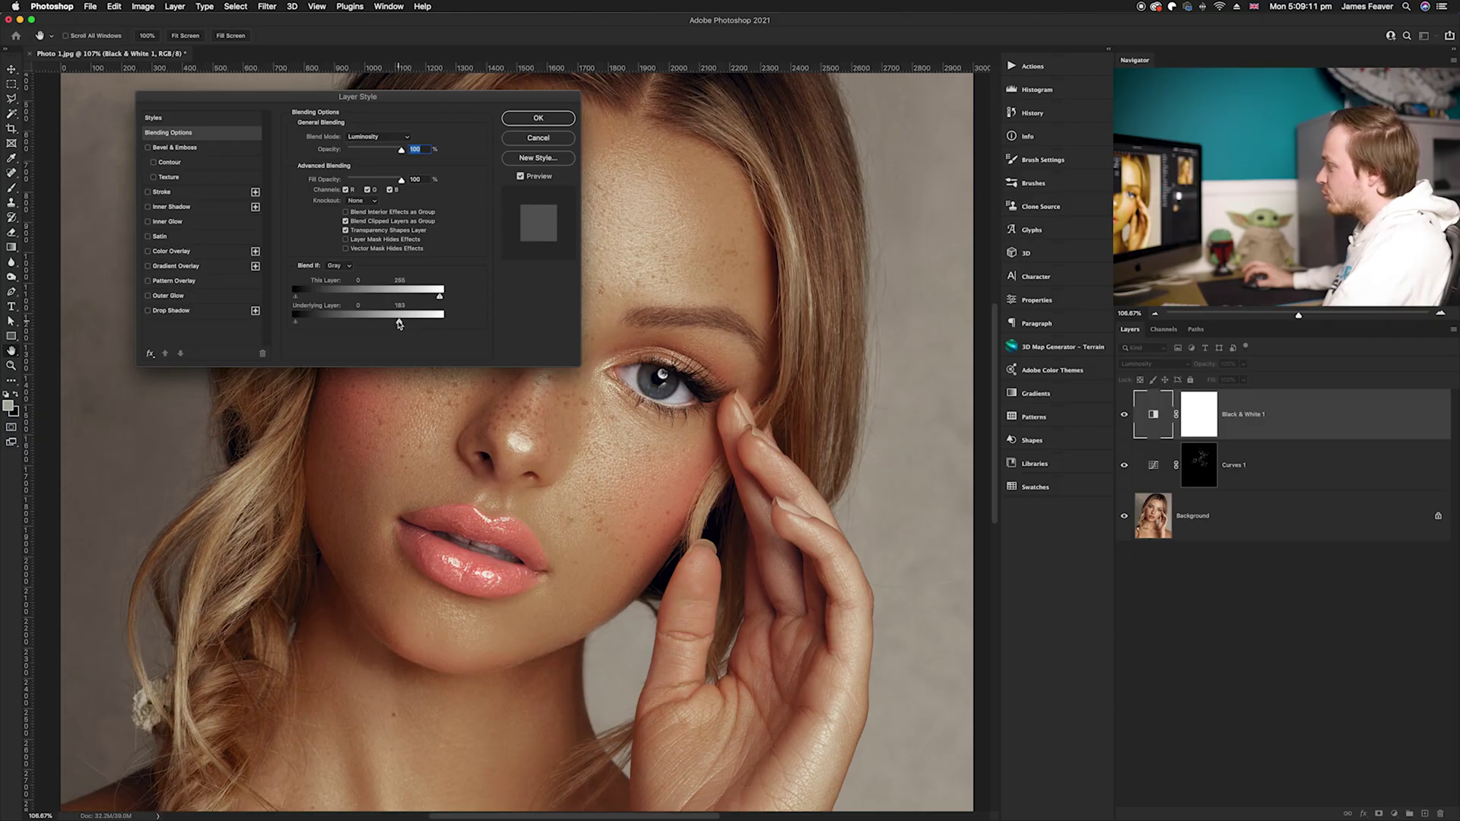
drag(399, 323, 355, 322)
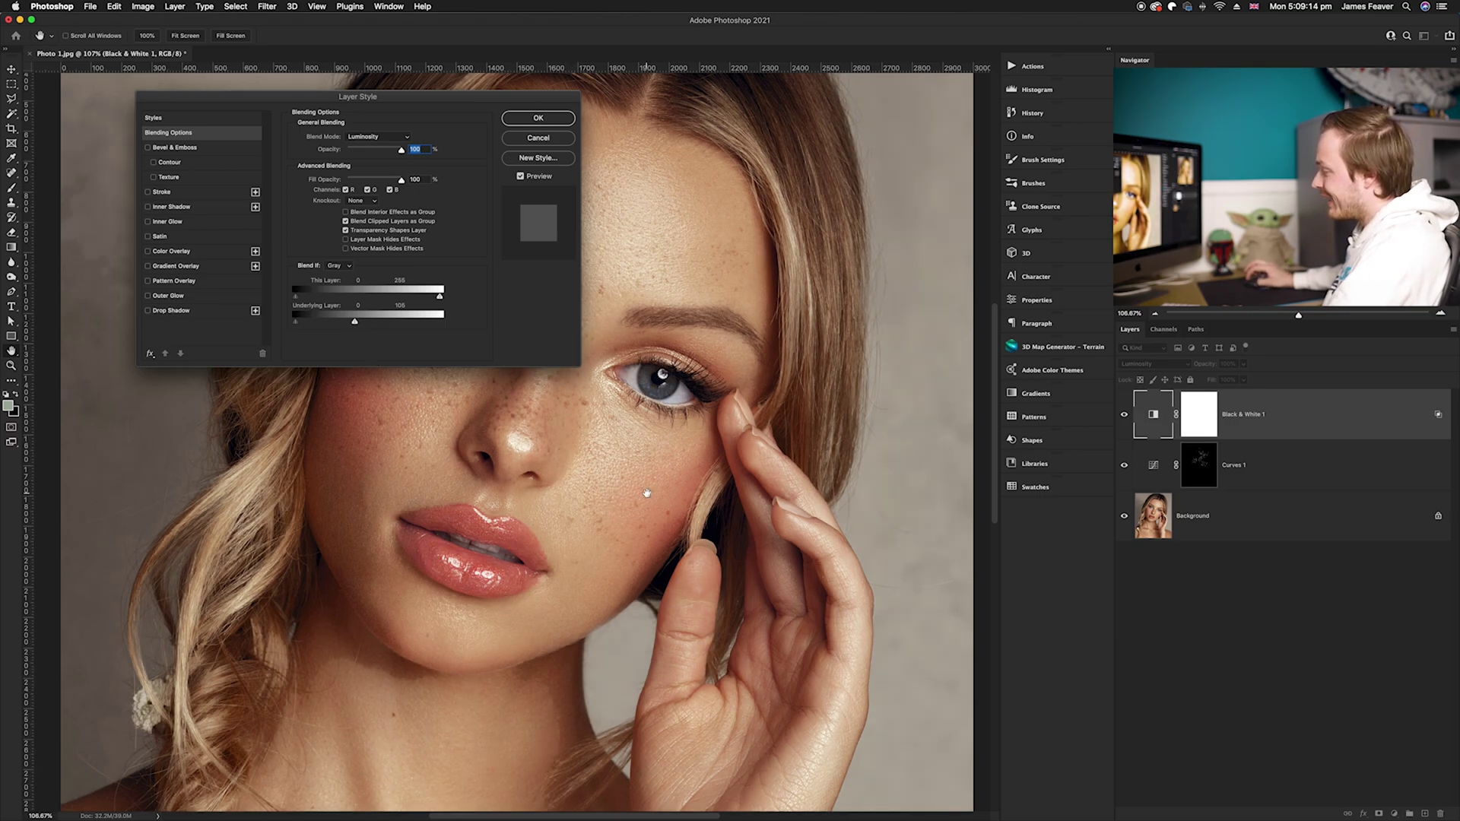
drag(354, 322, 349, 323)
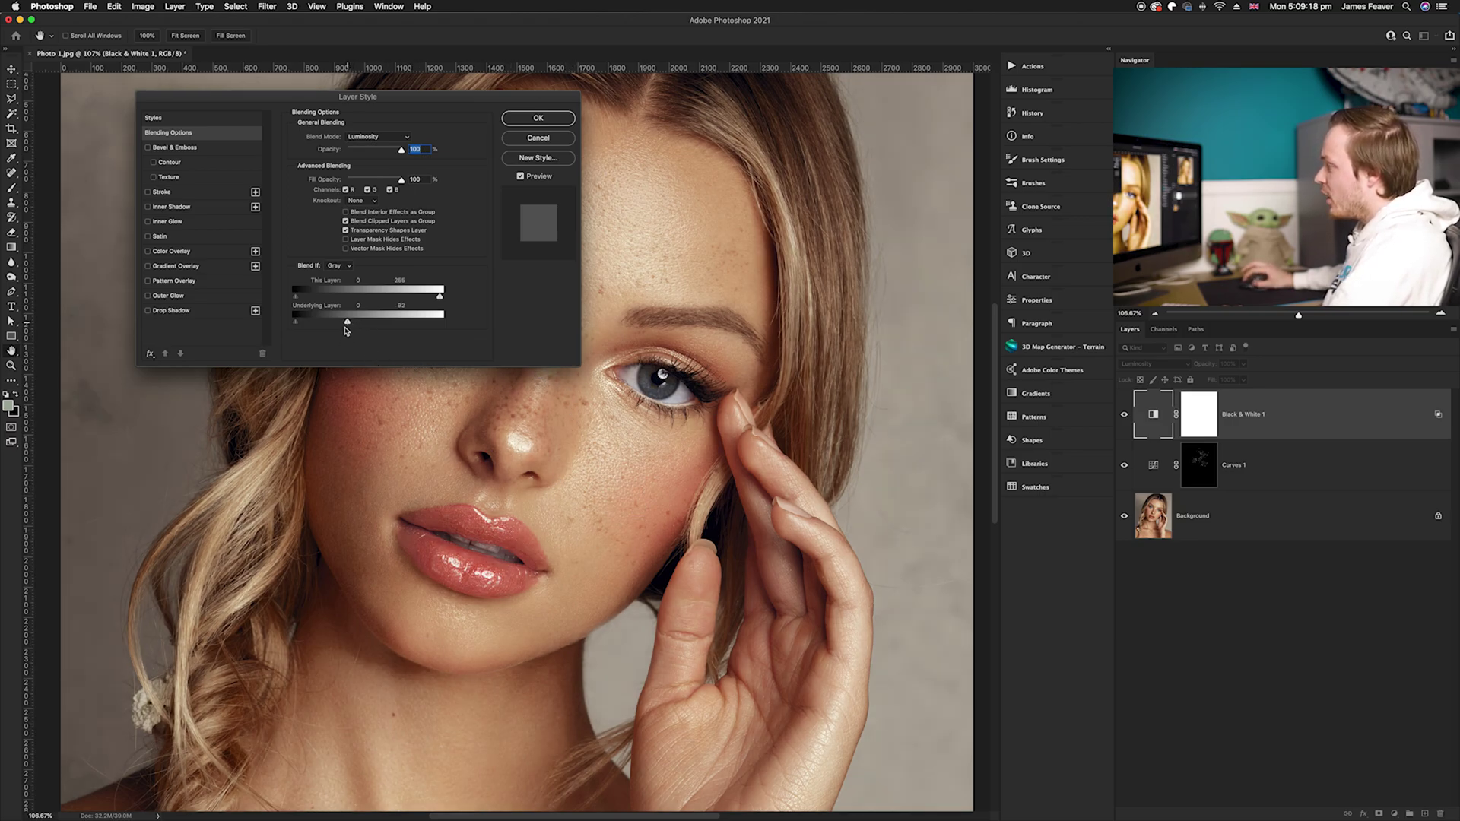
Split the Underlying Layer white limit, moving its lower half close to black and its upper half slightly brighter, and apply the blending options
drag(364, 97, 958, 143)
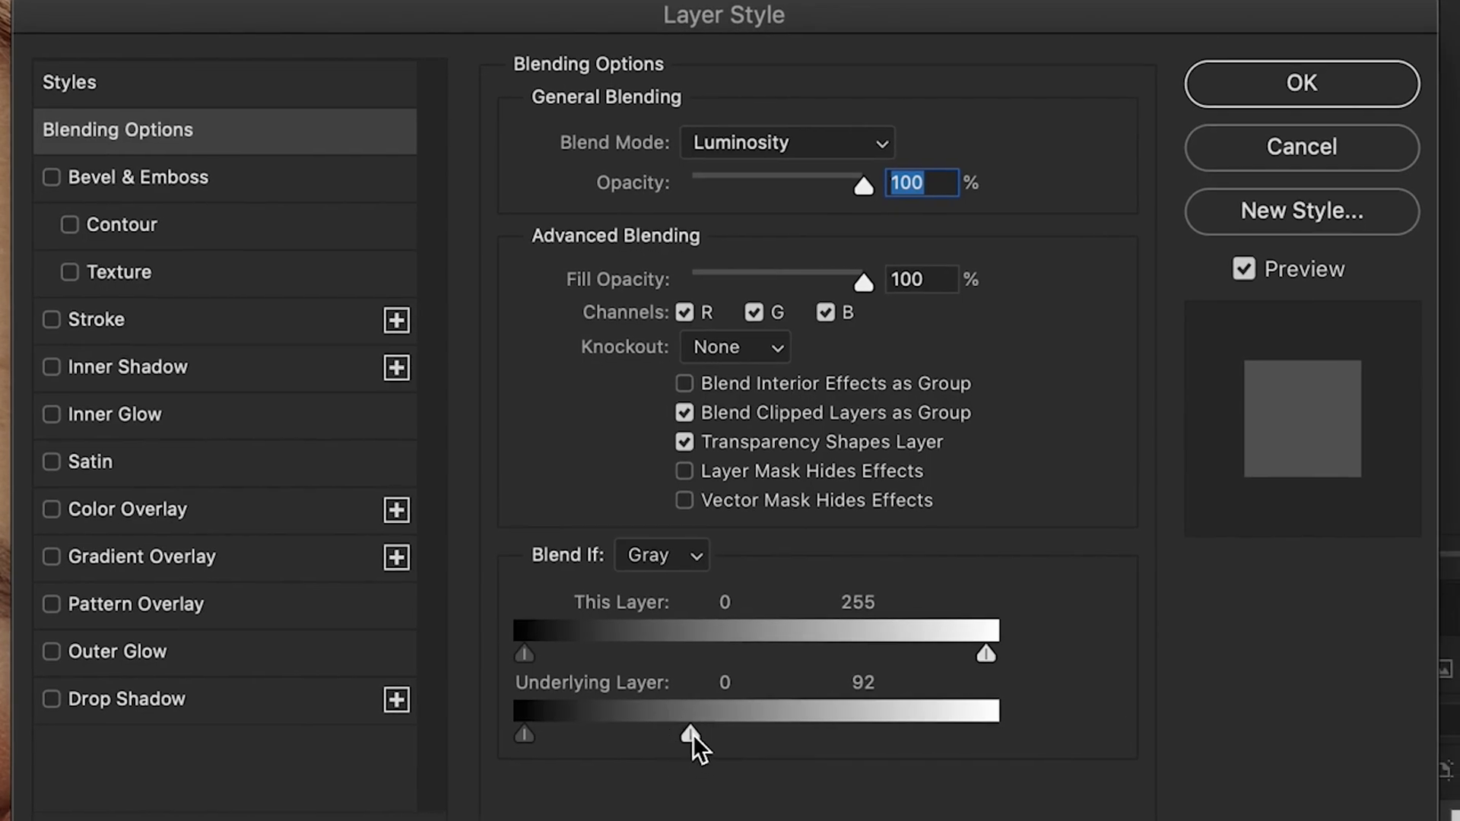
key(alt)
drag(687, 732, 660, 736)
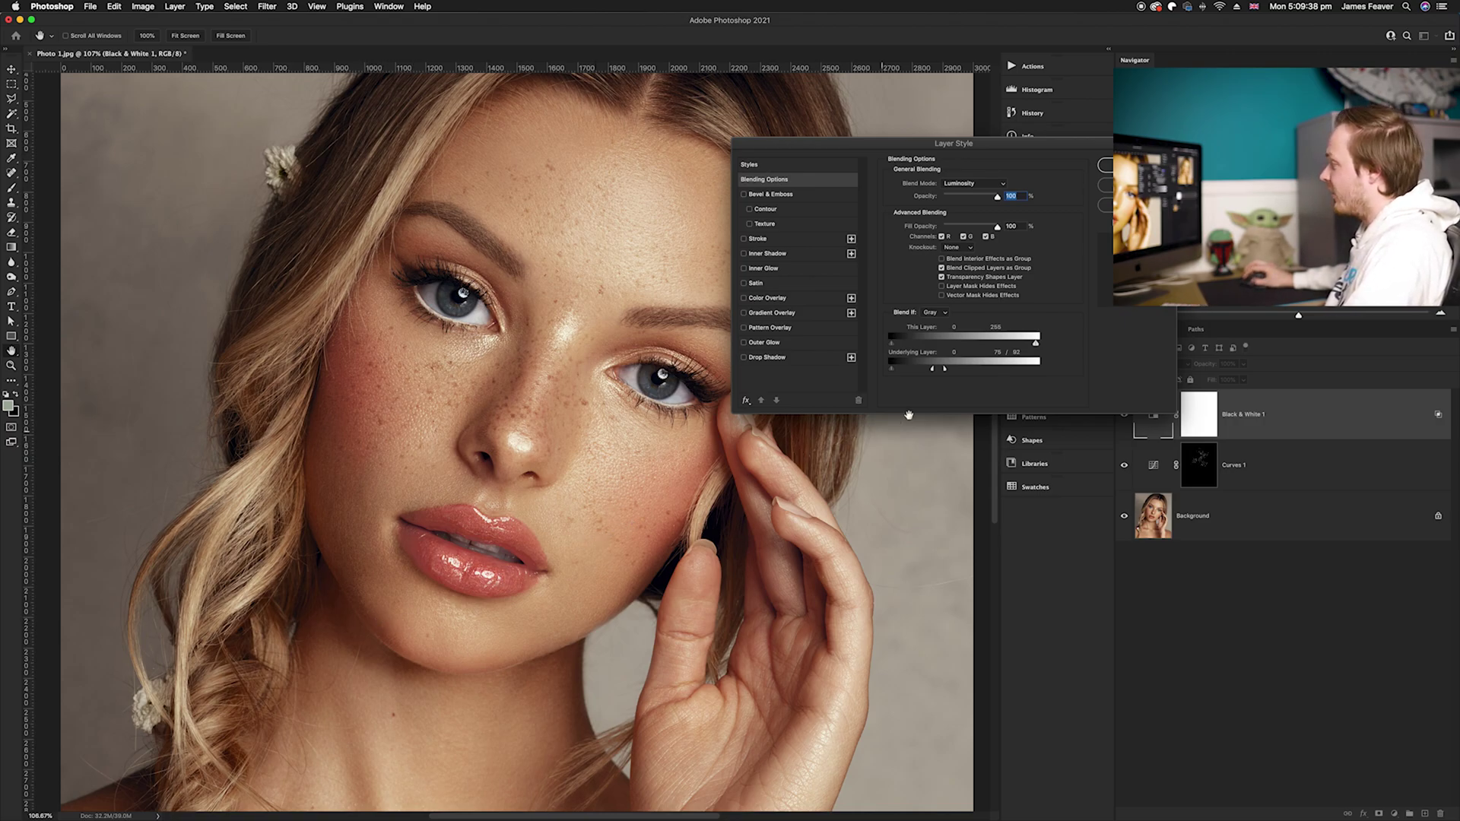
drag(934, 370, 901, 370)
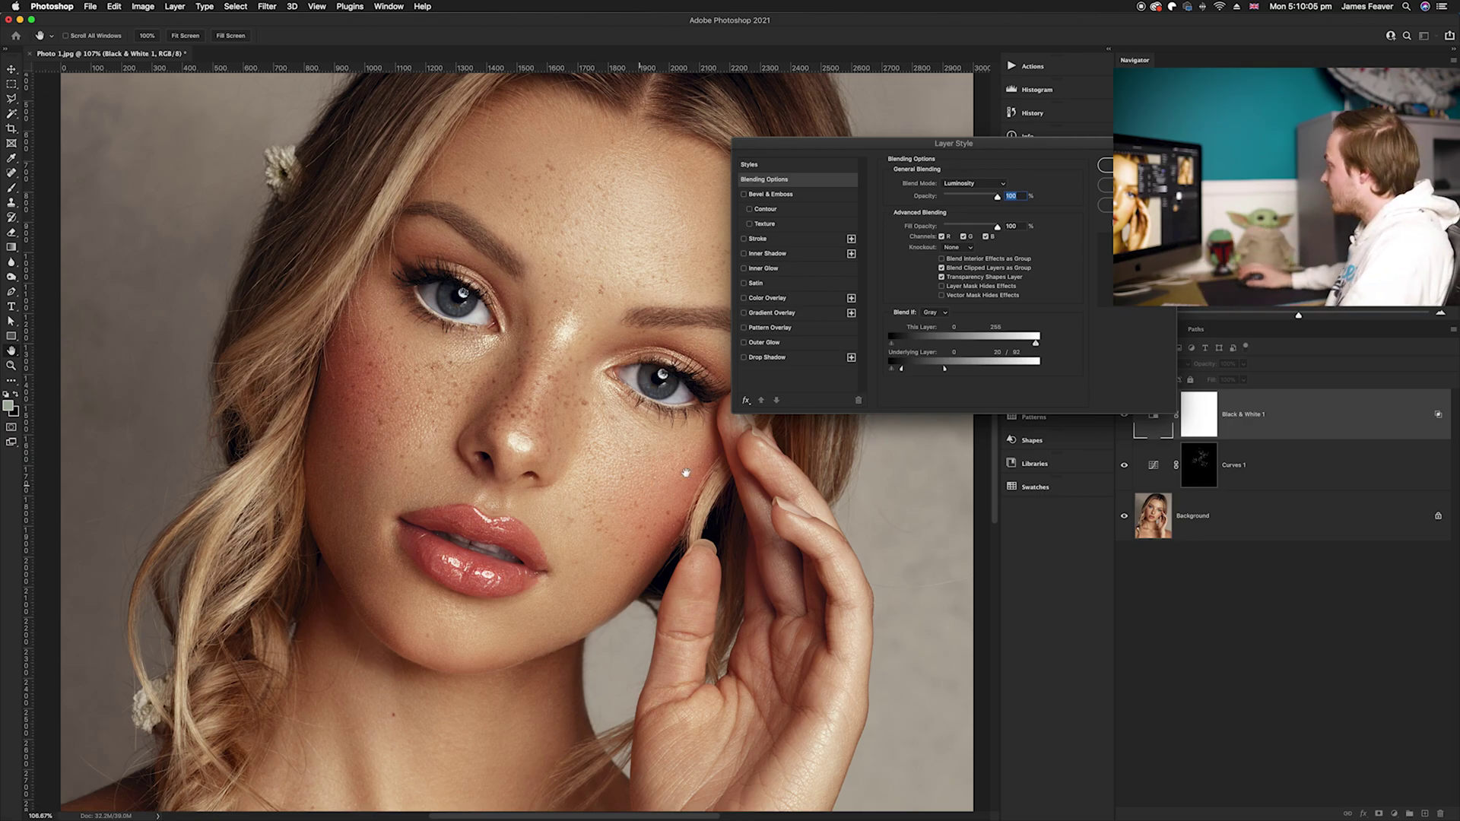
drag(945, 369, 949, 371)
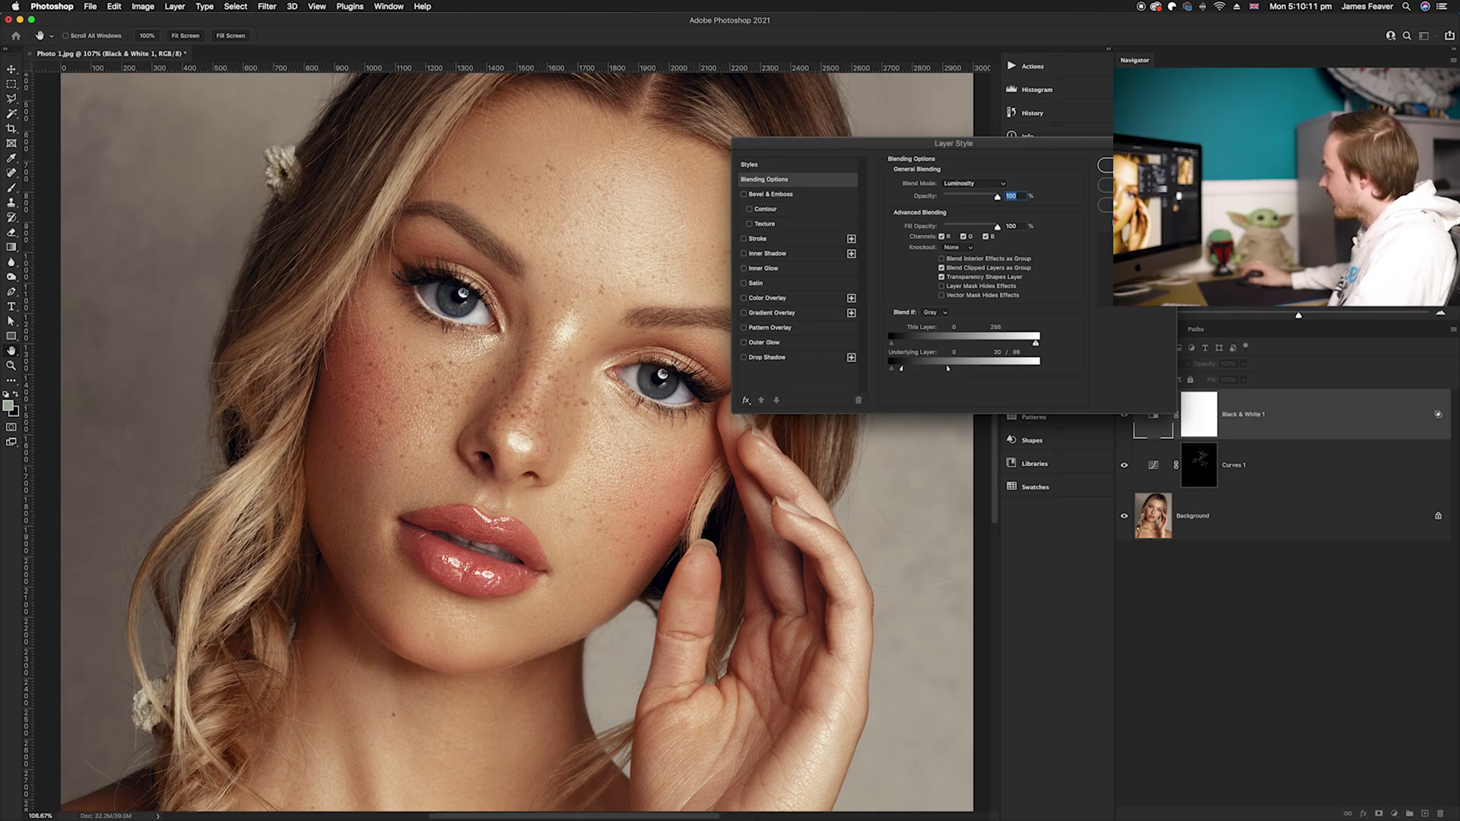
click(1105, 165)
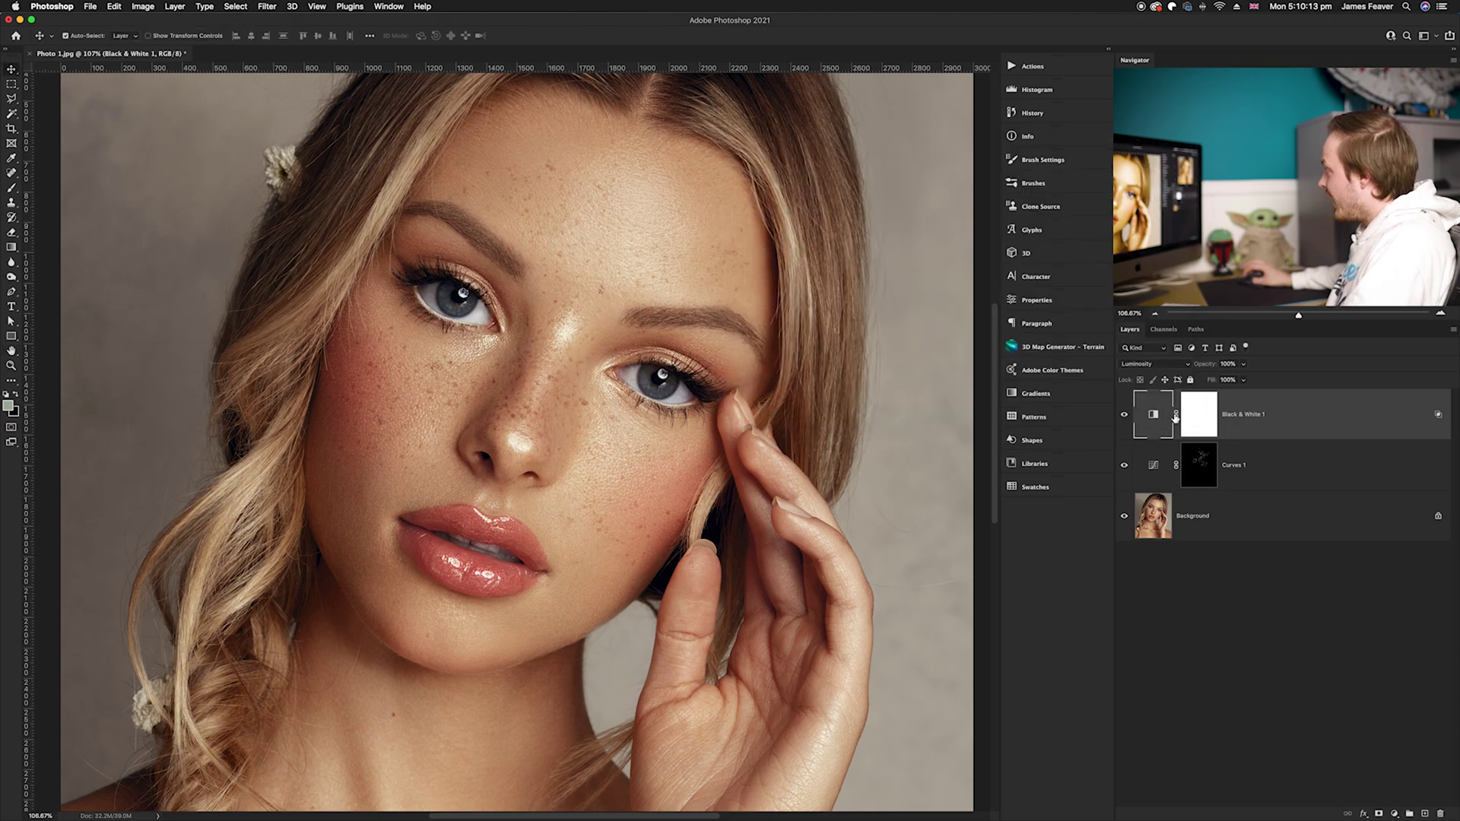
Compare the portrait with and without the Black & White 1 layer, and the whole image with only the Background layer showing
click(1124, 415)
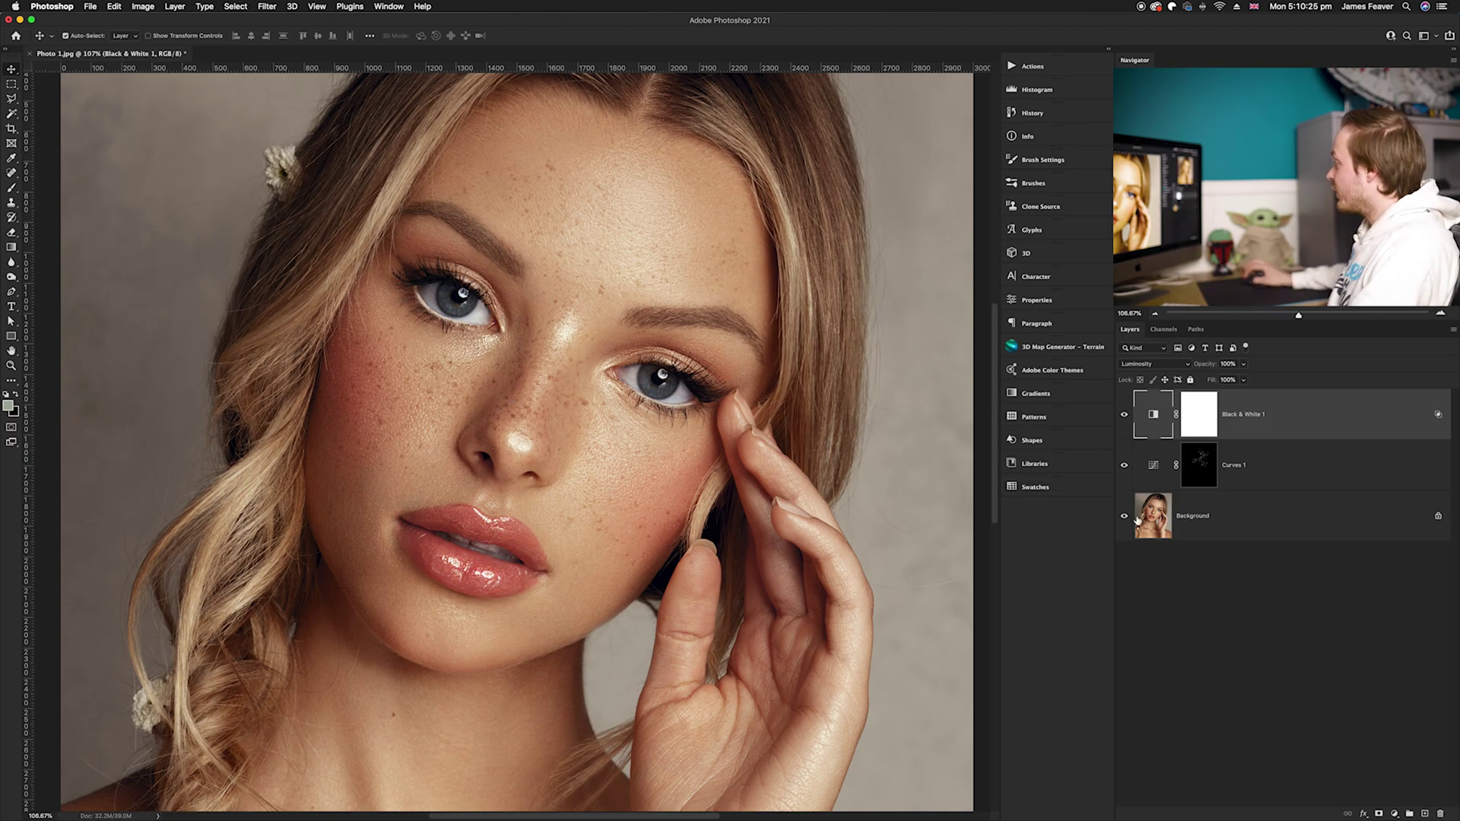
key(super+0)
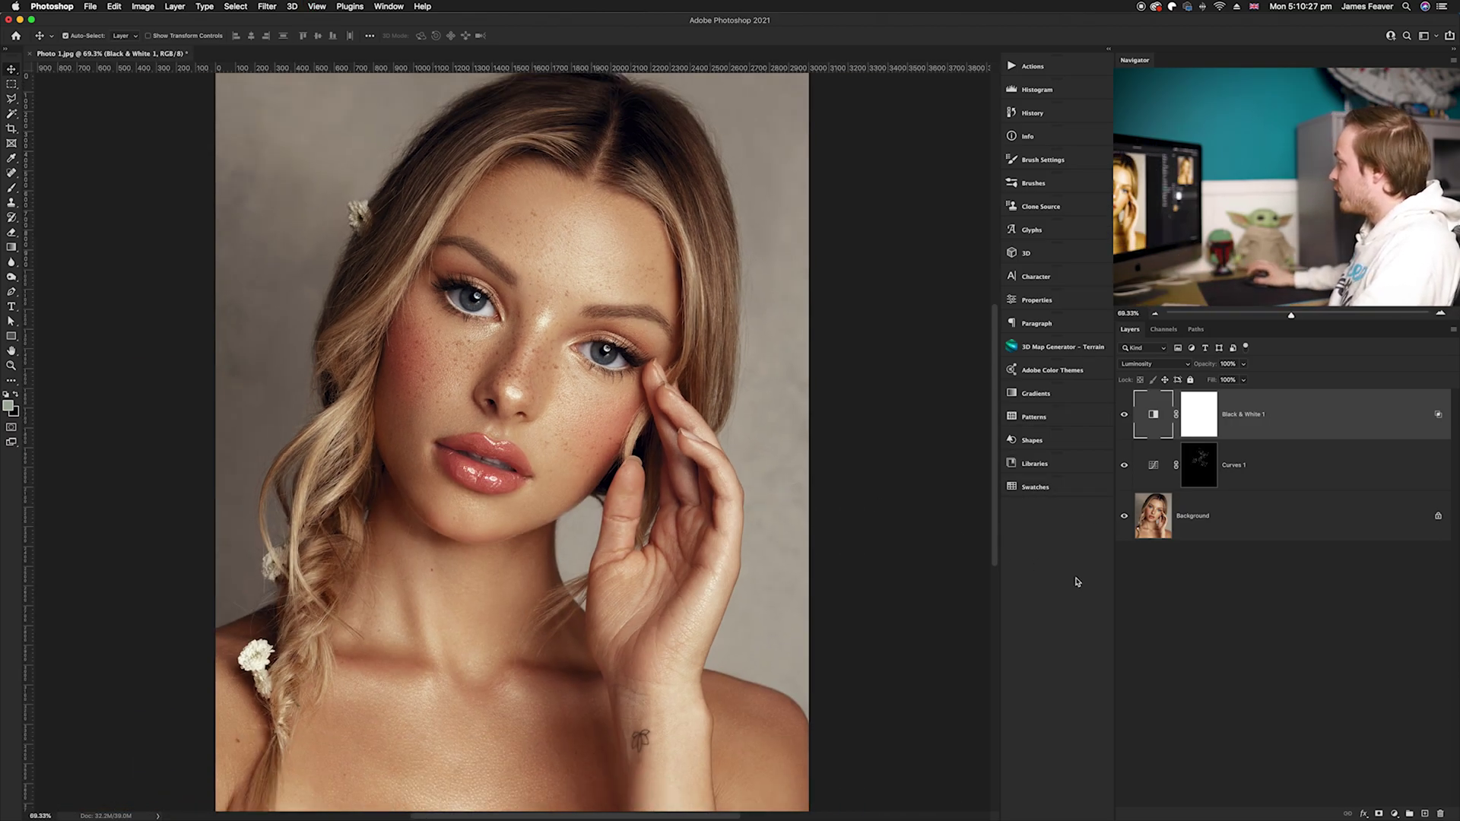
alt+click(1125, 517)
alt+click(1125, 517)
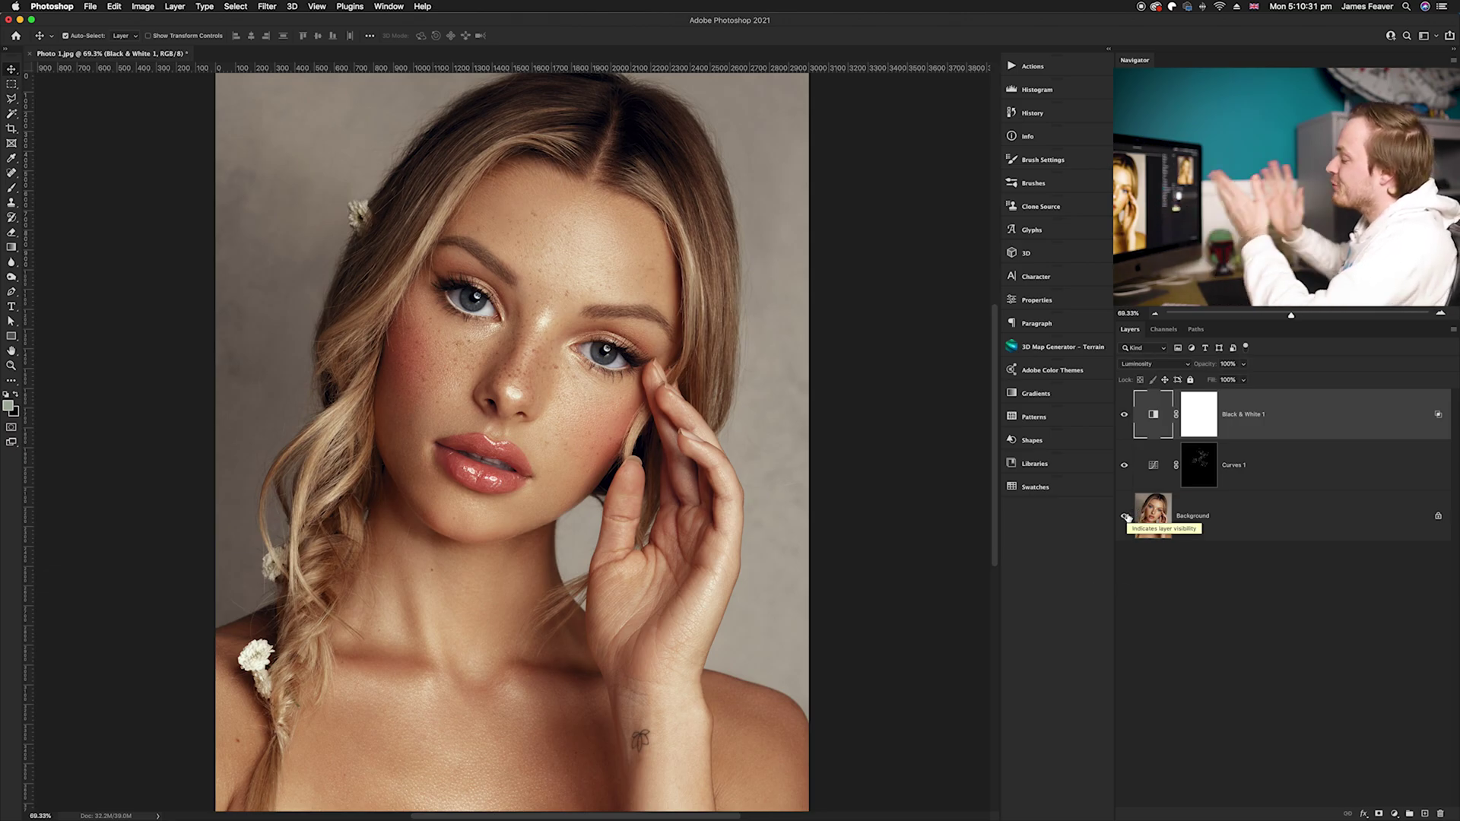